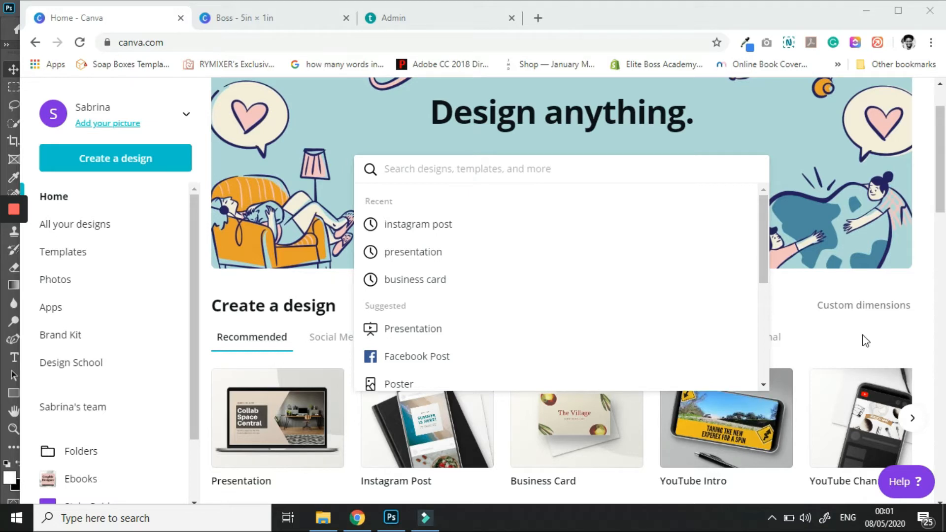
# Create a new blank design with custom dimensions of 5 in wide by 1 in high.
pyautogui.click(804, 293)
pyautogui.click(832, 306)
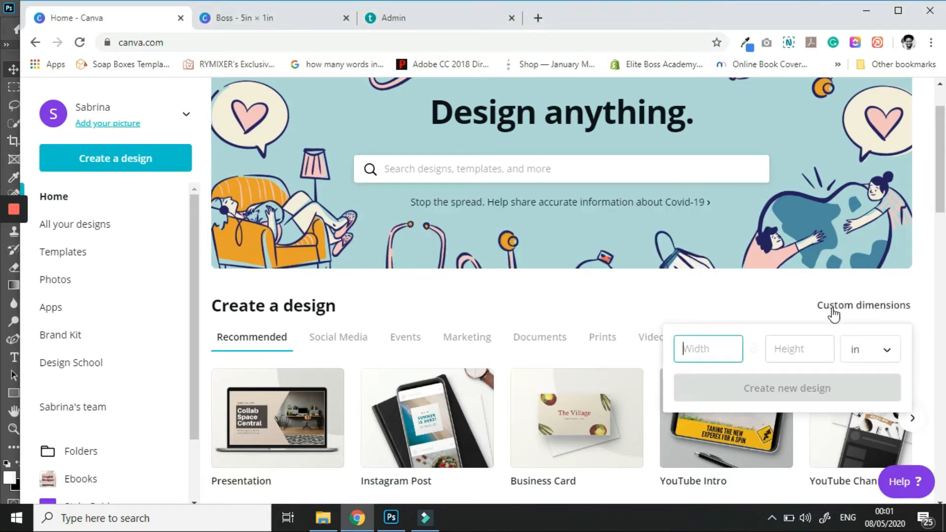
pyautogui.write('5')
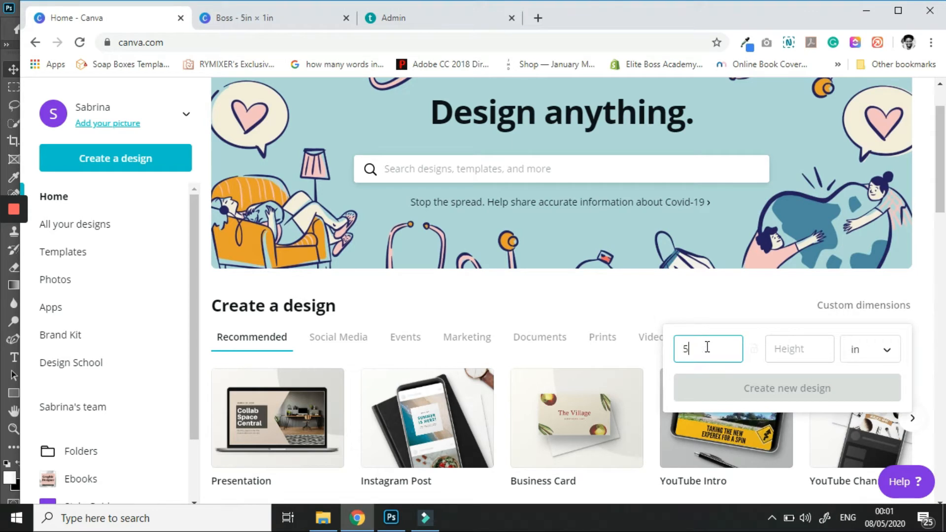
pyautogui.click(791, 350)
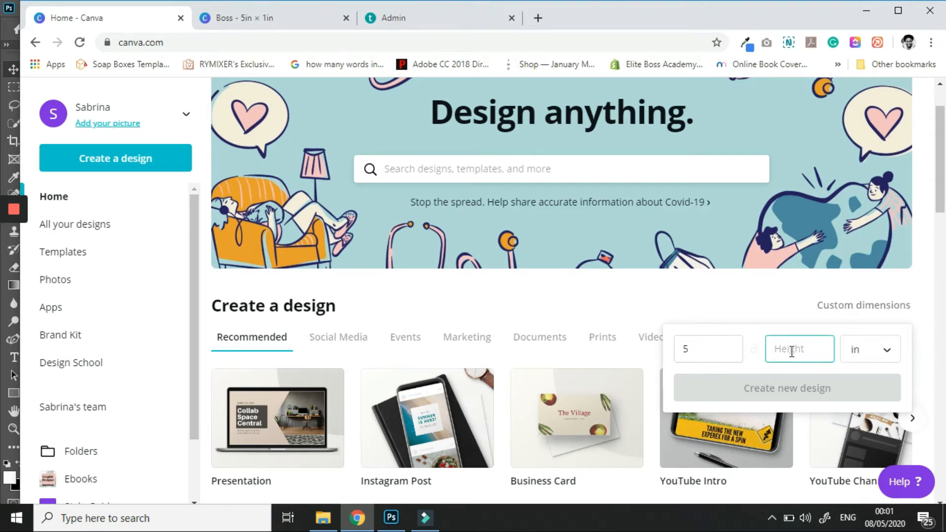
pyautogui.write('1')
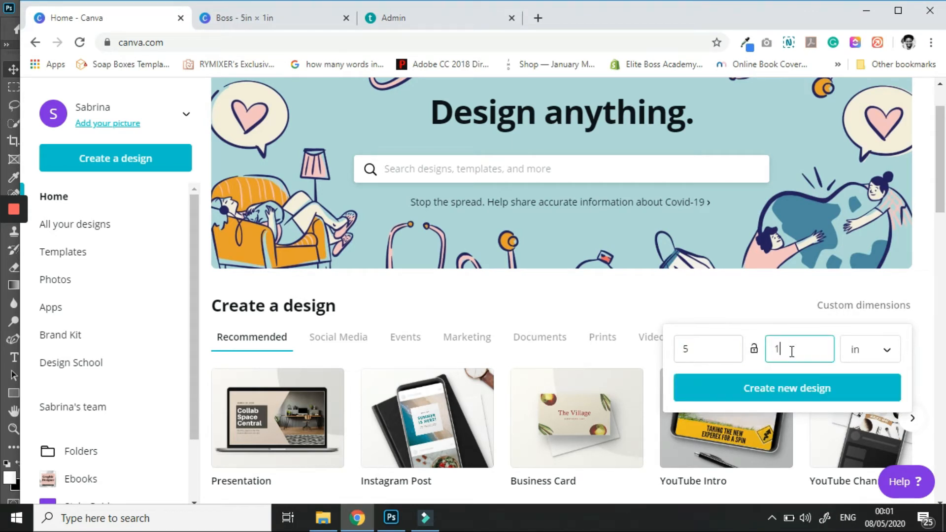
pyautogui.click(783, 394)
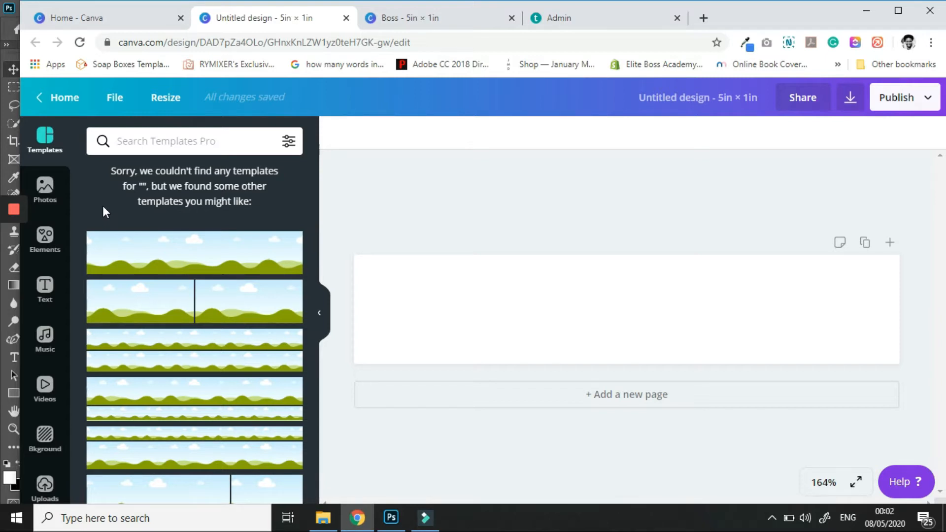
# Fill the banner background with the pinkish-red colour from the Boss Plug Palette.
pyautogui.click(408, 319)
pyautogui.click(337, 137)
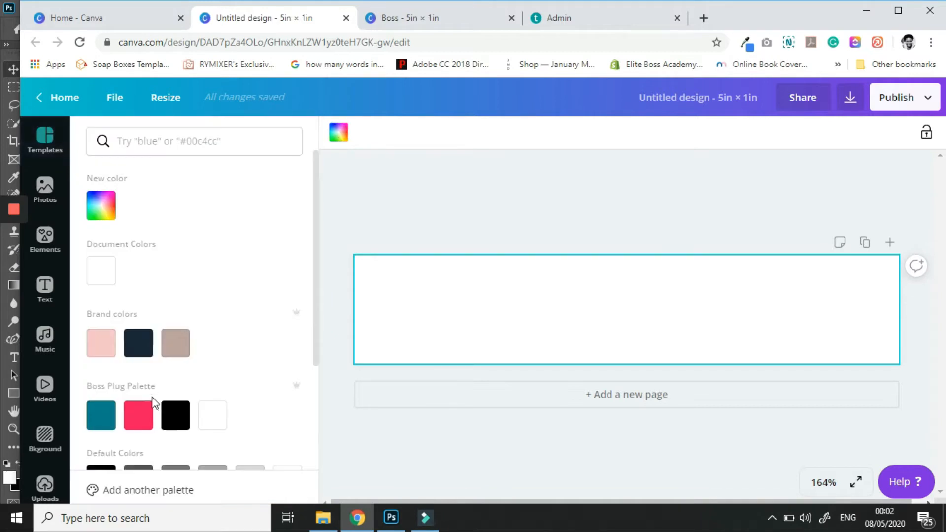
pyautogui.click(140, 418)
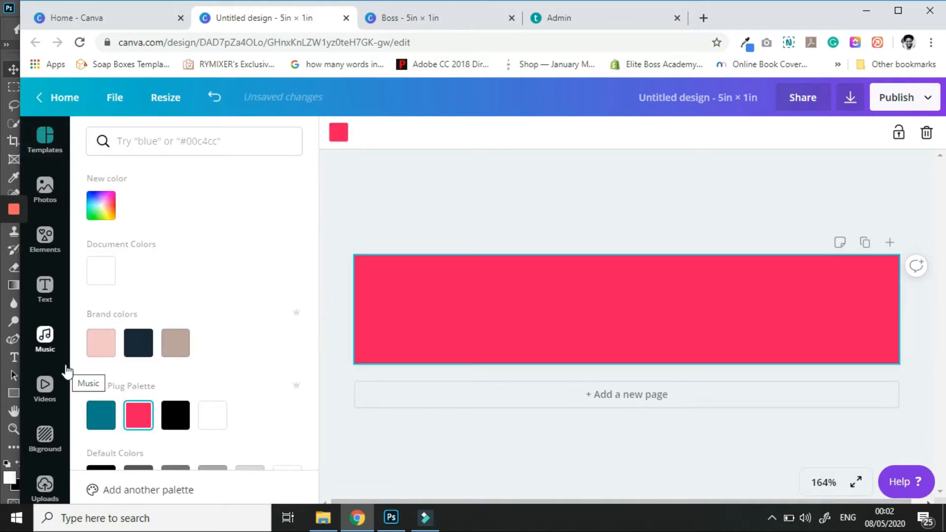
# Add the uploaded curly-haired woman's portrait, enlarge it past the banner height and place it at the banner's left end.
pyautogui.click(47, 484)
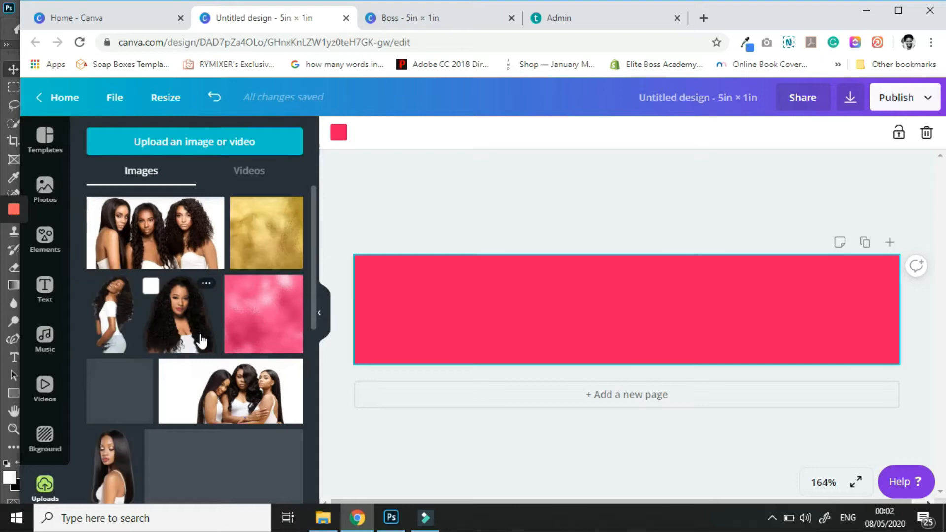
pyautogui.click(199, 340)
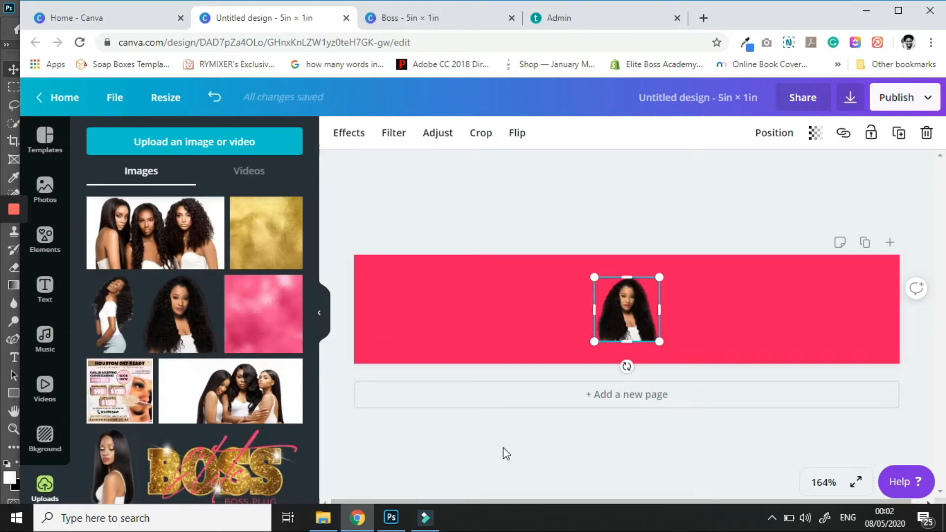
pyautogui.moveTo(503, 449); pyautogui.dragTo(501, 450)
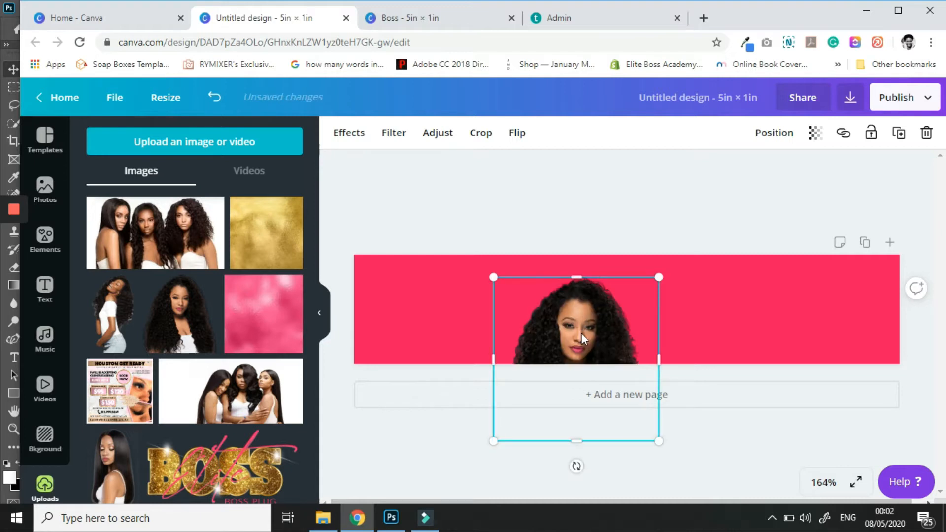
pyautogui.moveTo(578, 328); pyautogui.dragTo(419, 312)
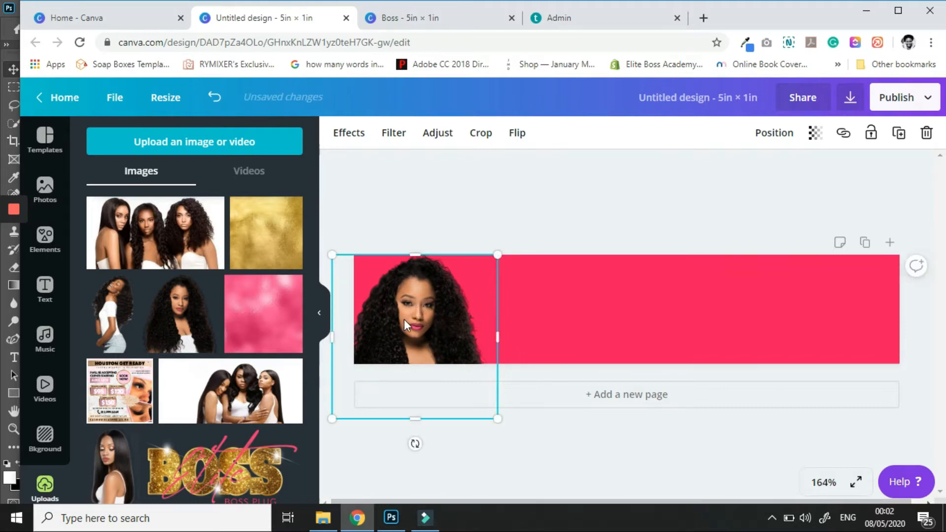
# Add the same portrait again at about 1.2 × 1.2 in, flip it horizontally and place it at the banner's right end.
pyautogui.click(185, 320)
pyautogui.moveTo(616, 320); pyautogui.dragTo(760, 406)
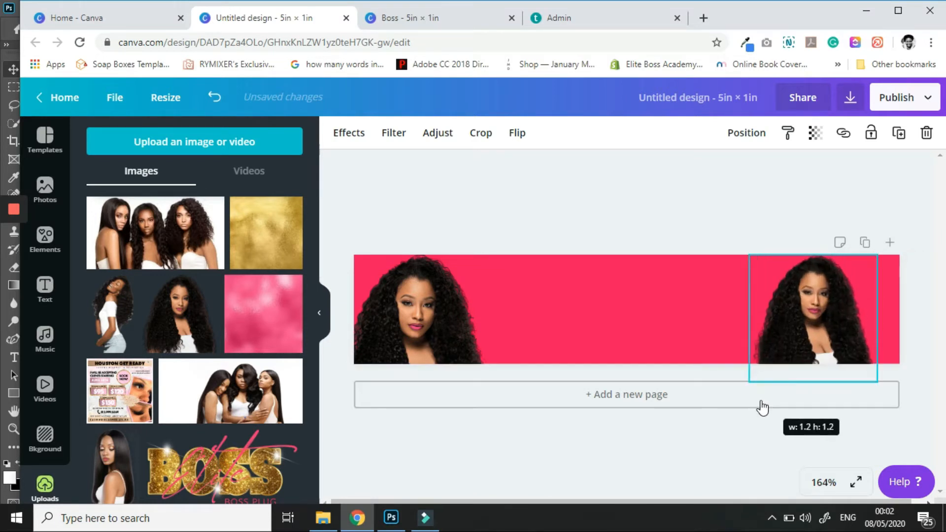
pyautogui.click(523, 142)
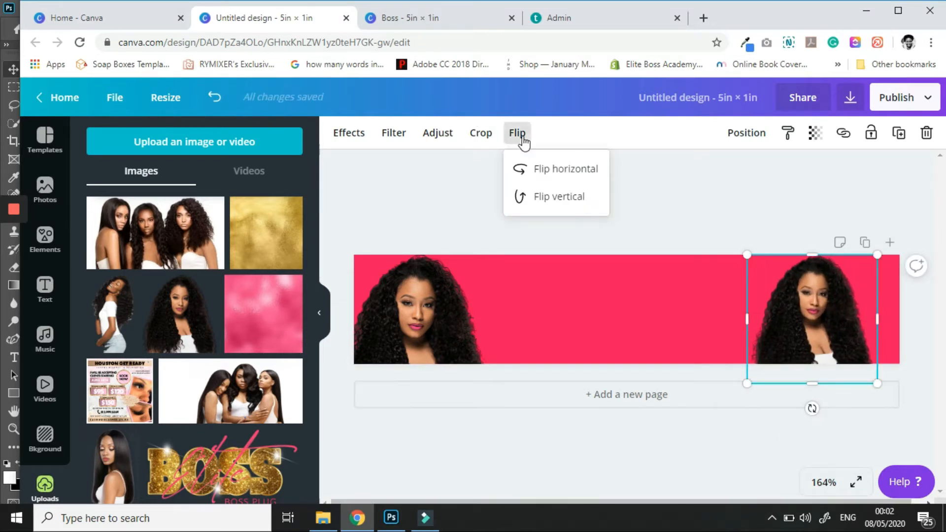
pyautogui.click(558, 181)
pyautogui.click(809, 297)
pyautogui.moveTo(831, 297); pyautogui.dragTo(839, 297)
# Add the uploaded cutout of the standing woman in a white top, enlarge it and place it just left of the right portrait.
pyautogui.click(123, 326)
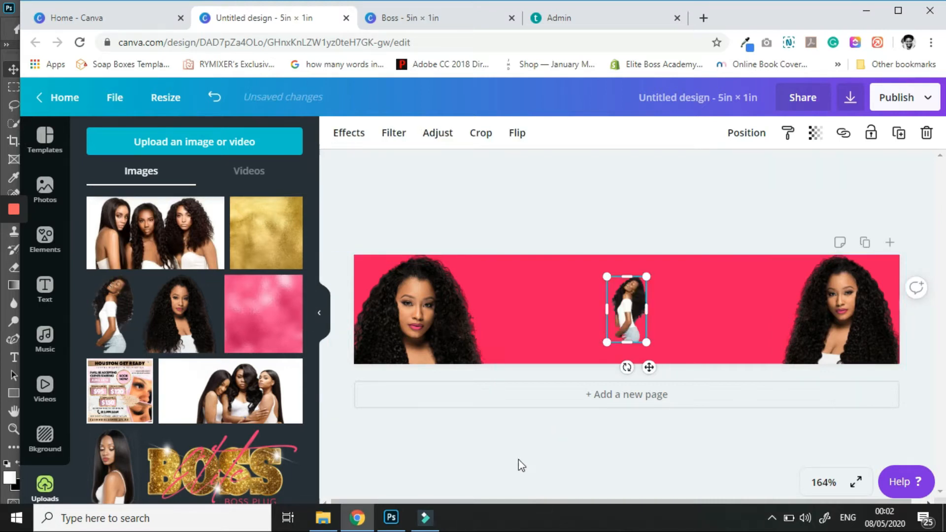
pyautogui.moveTo(607, 341); pyautogui.dragTo(773, 308)
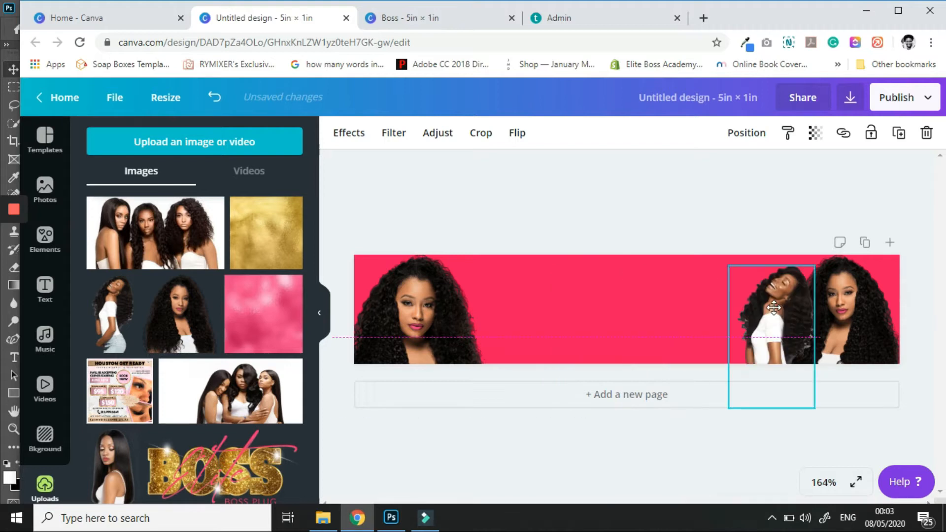
# Set the standing woman's transparency to 20 and send her image behind the right portrait.
pyautogui.click(816, 133)
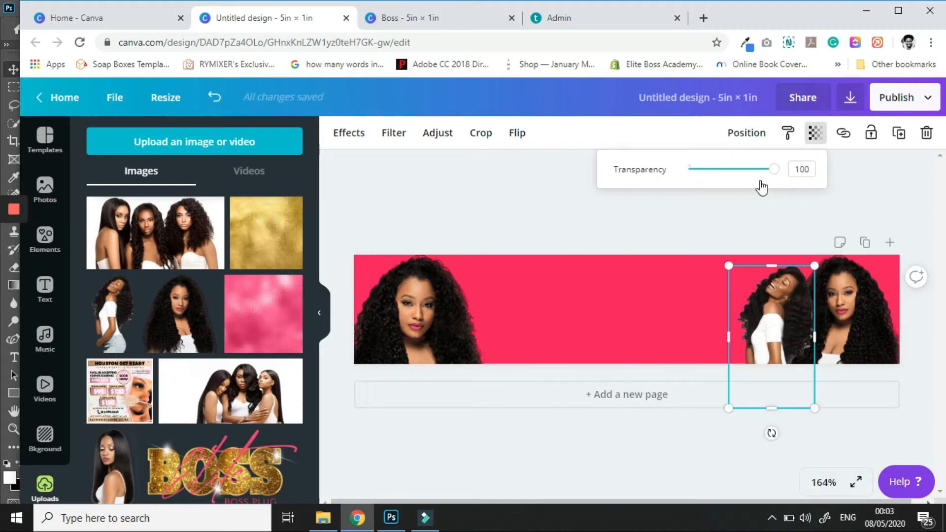
pyautogui.click(699, 169)
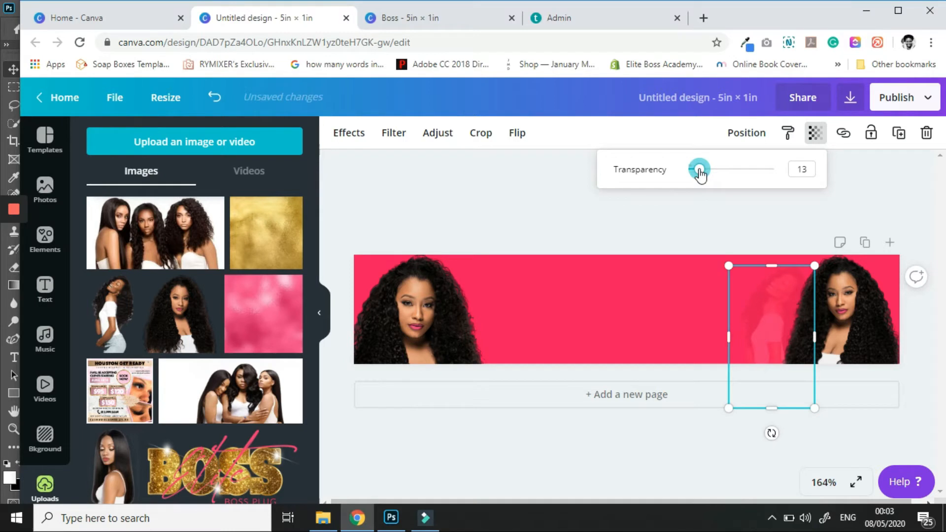
pyautogui.moveTo(700, 172); pyautogui.dragTo(706, 168)
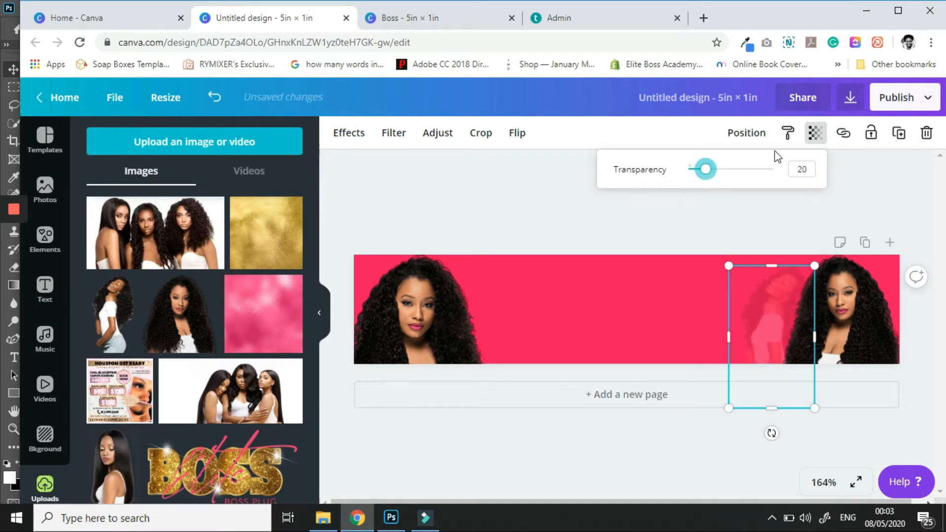
pyautogui.click(746, 133)
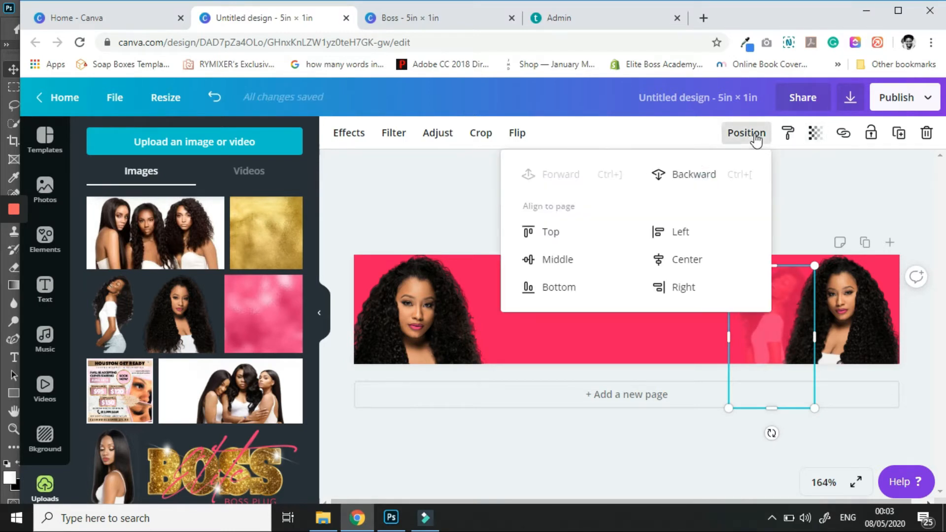
pyautogui.click(439, 197)
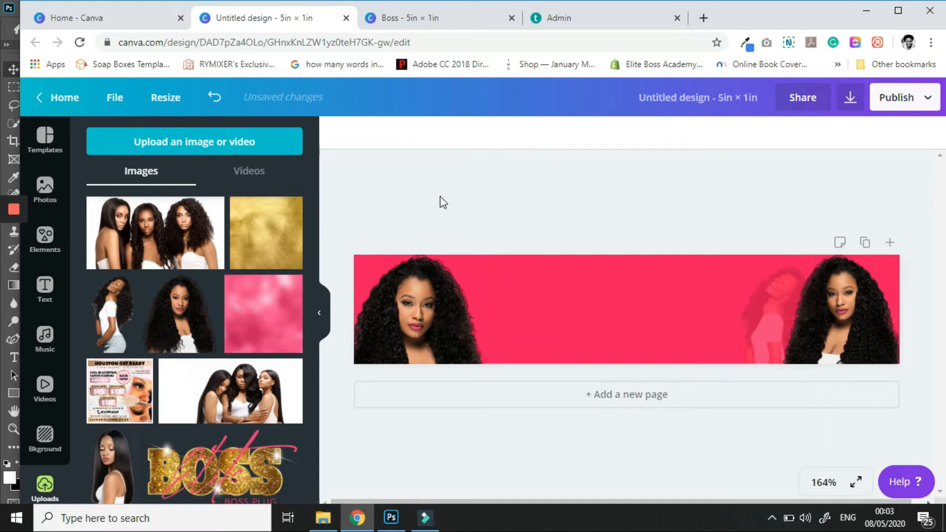
# Duplicate the faded standing woman, flip the copy horizontally and place it just right of the left portrait.
pyautogui.click(755, 307)
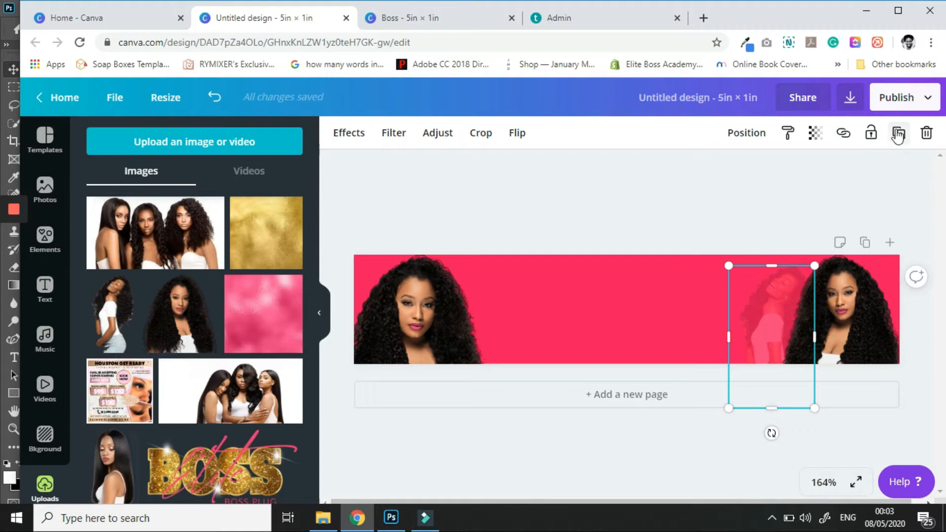
pyautogui.moveTo(766, 329); pyautogui.dragTo(468, 315)
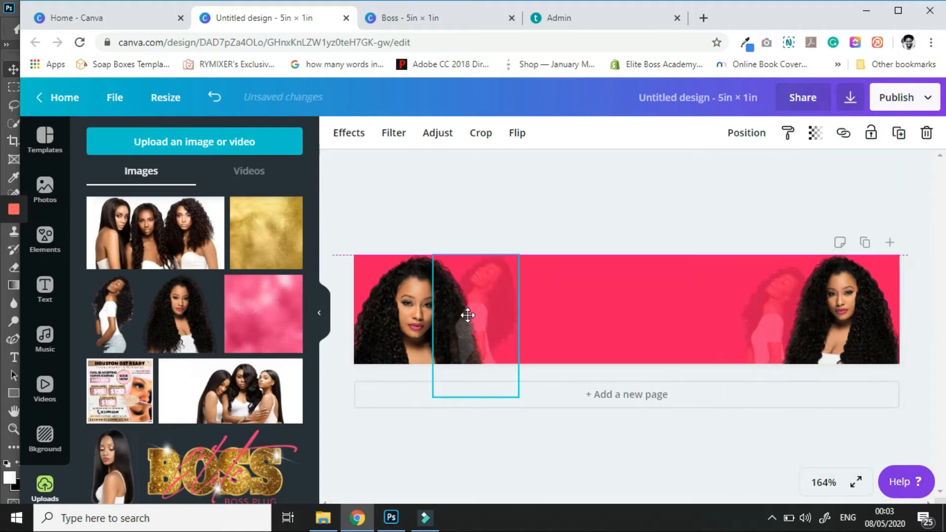
pyautogui.click(517, 133)
pyautogui.click(539, 169)
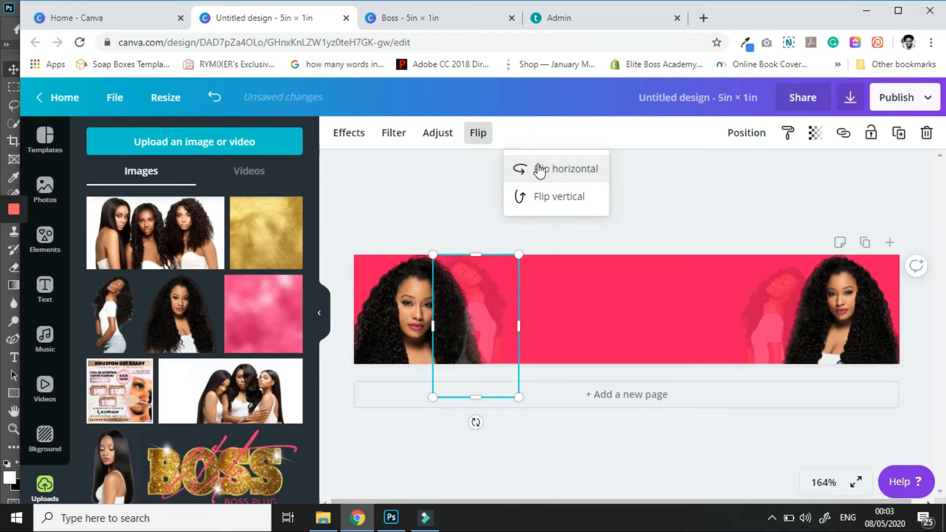
pyautogui.moveTo(489, 302); pyautogui.dragTo(506, 308)
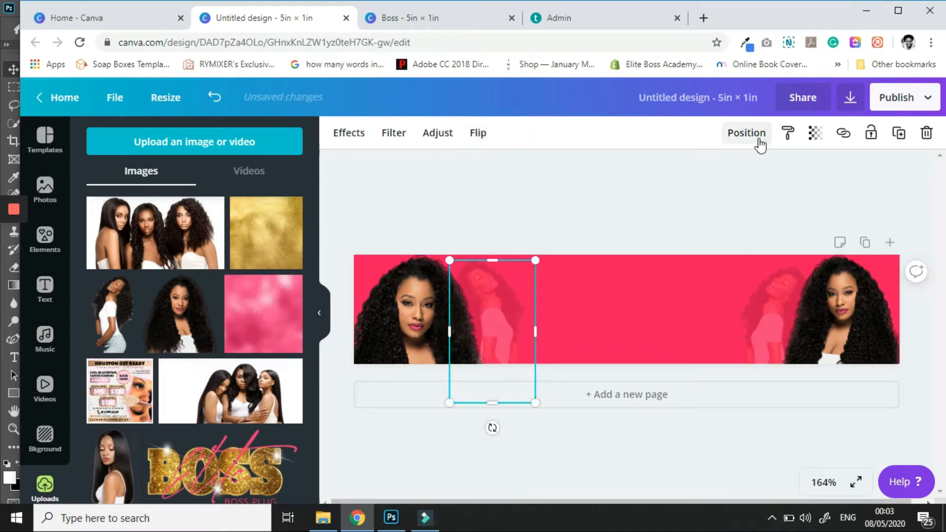
# Send the copied faded woman backward behind the left portrait.
pyautogui.click(751, 136)
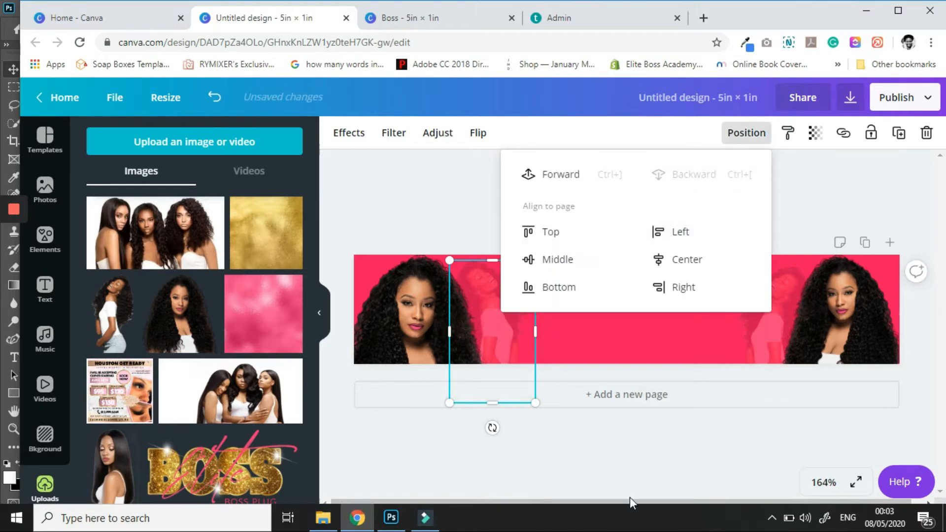
pyautogui.click(566, 429)
pyautogui.click(501, 306)
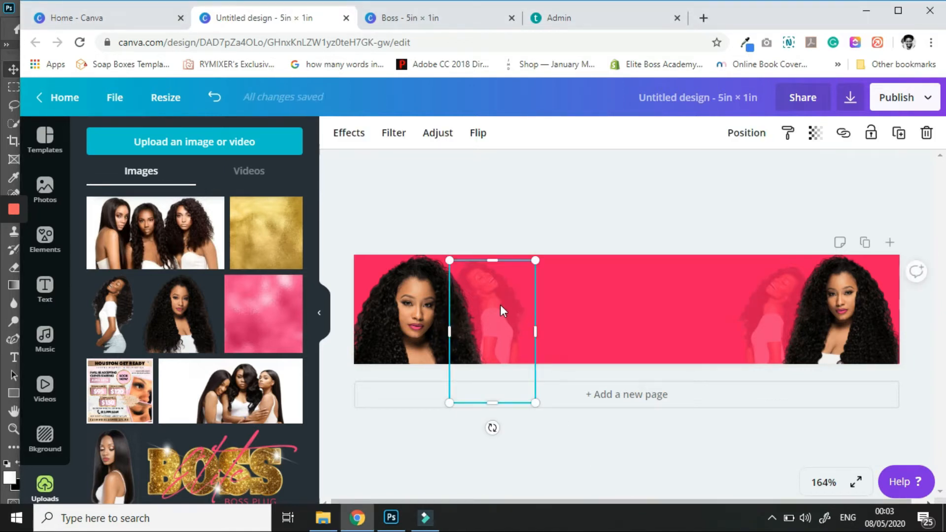
# Add the uploaded gold BOSS logo, enlarge it to nearly the banner height and place it in the middle between the women.
pyautogui.click(222, 477)
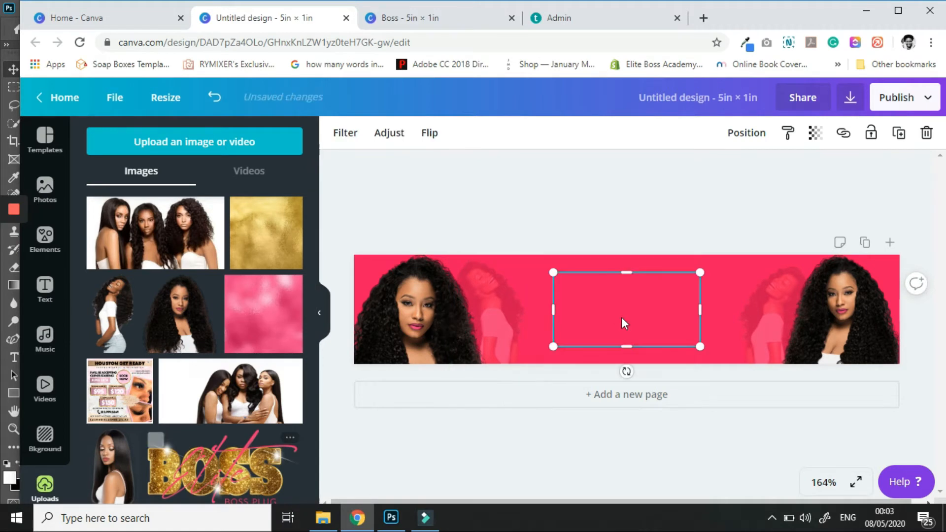
pyautogui.moveTo(733, 369); pyautogui.dragTo(752, 386)
pyautogui.moveTo(640, 320); pyautogui.dragTo(628, 309)
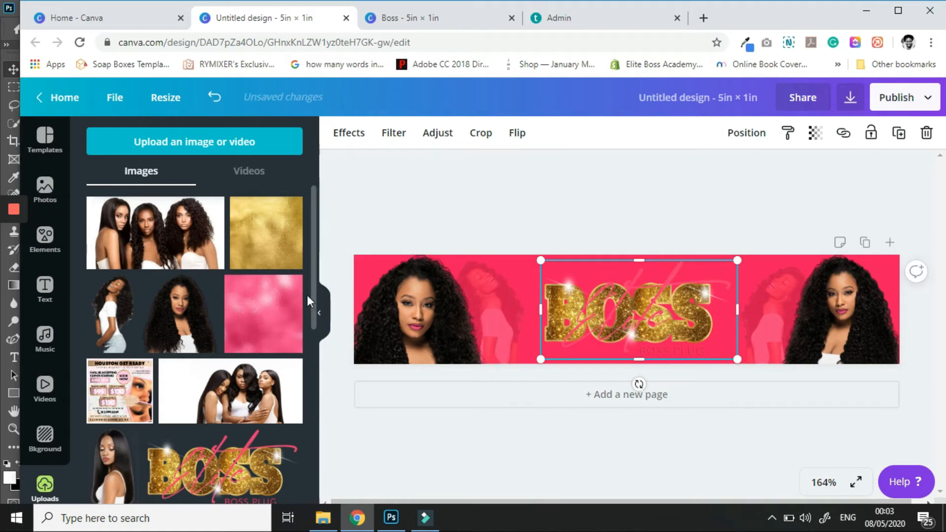
# Add the uploaded gold glitter brush stroke, stretch it across the full banner width and move it up to leave a thin strip along the top edge.
pyautogui.scroll(-3, 262, 319)
pyautogui.scroll(-3, 236, 290)
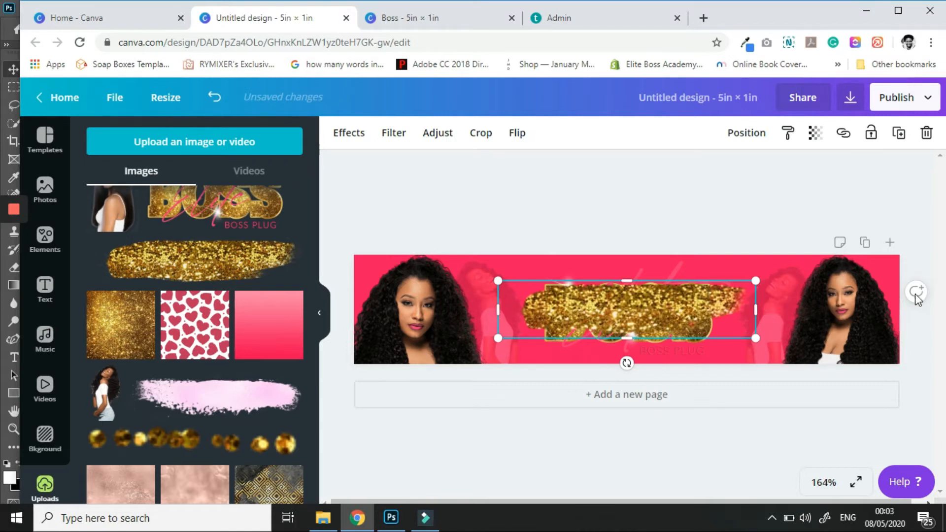
pyautogui.moveTo(755, 309); pyautogui.dragTo(914, 309)
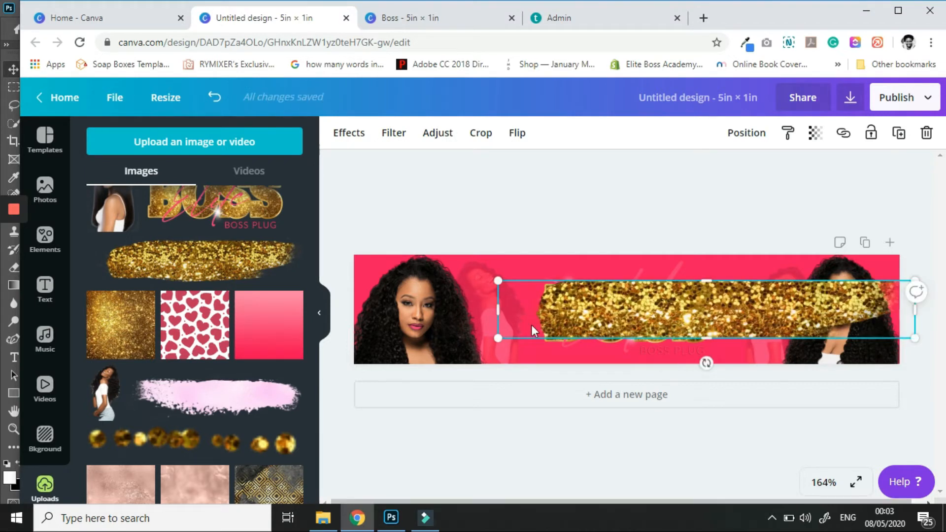
pyautogui.moveTo(503, 305); pyautogui.dragTo(332, 310)
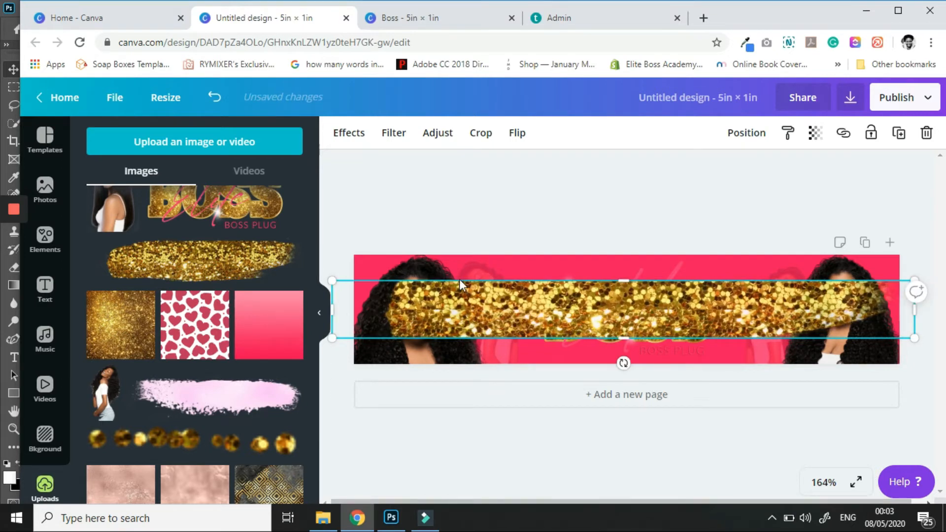
pyautogui.moveTo(468, 313); pyautogui.dragTo(419, 241)
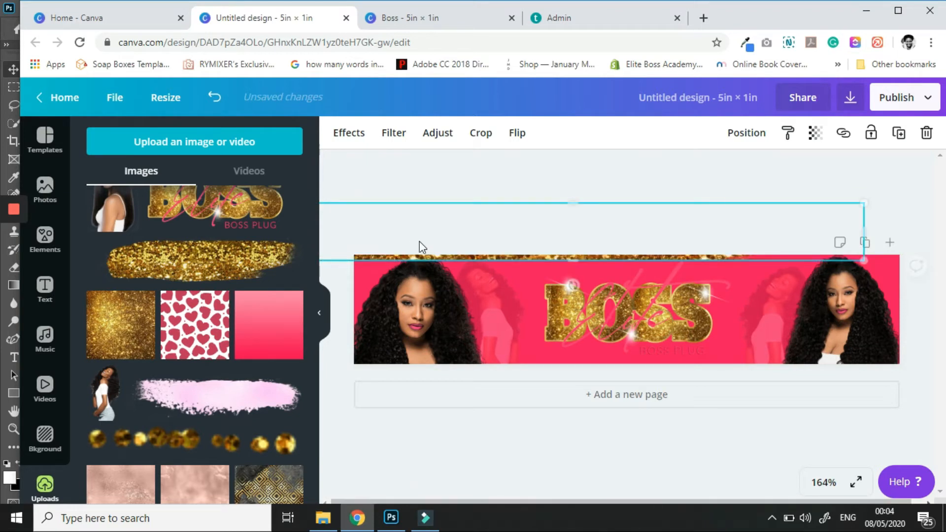
# Duplicate the gold glitter stroke and place the copy as a thin strip along the banner's bottom edge.
pyautogui.click(898, 134)
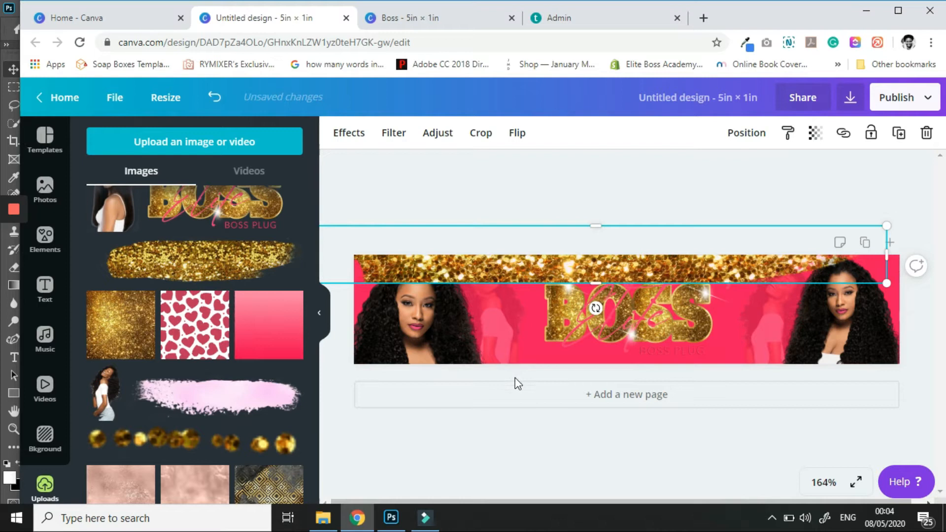
pyautogui.moveTo(514, 274); pyautogui.dragTo(510, 405)
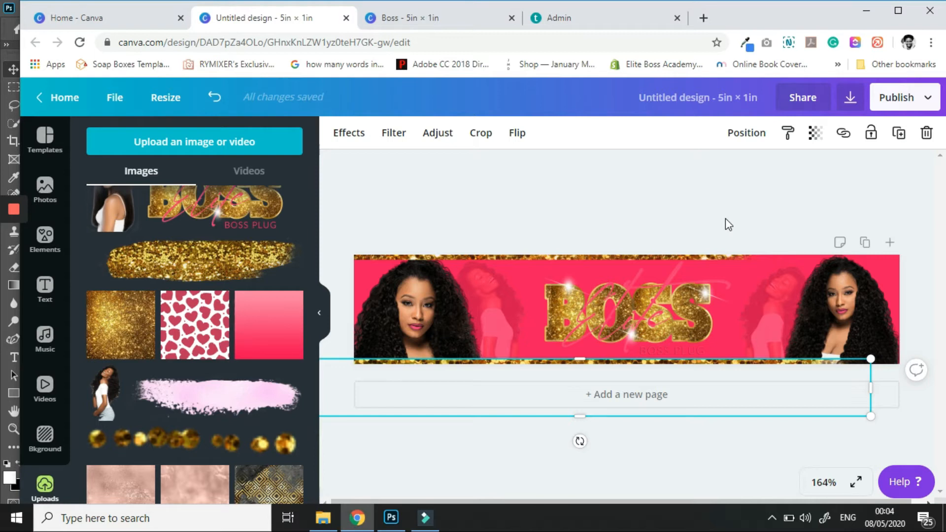
pyautogui.click(714, 458)
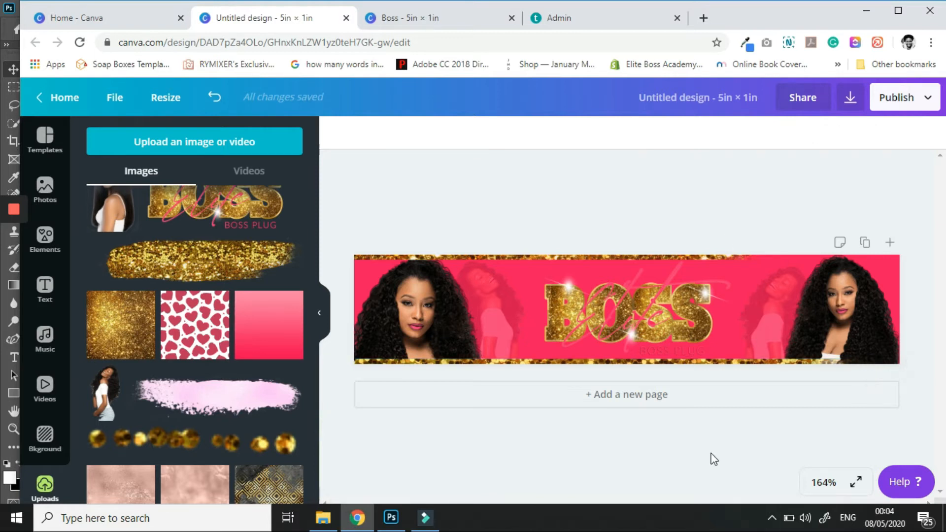
# Add a second page and change its background colour to black from the Boss Plug Palette.
pyautogui.click(641, 395)
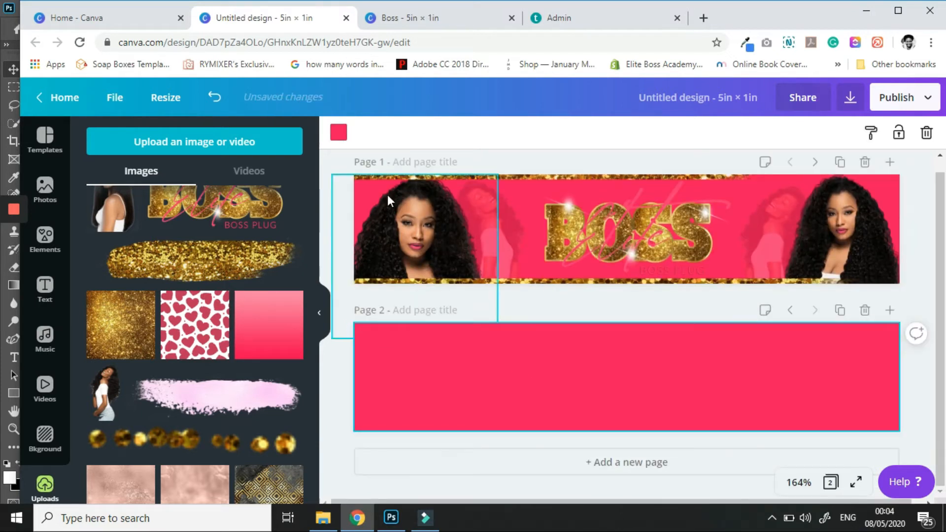
pyautogui.click(336, 133)
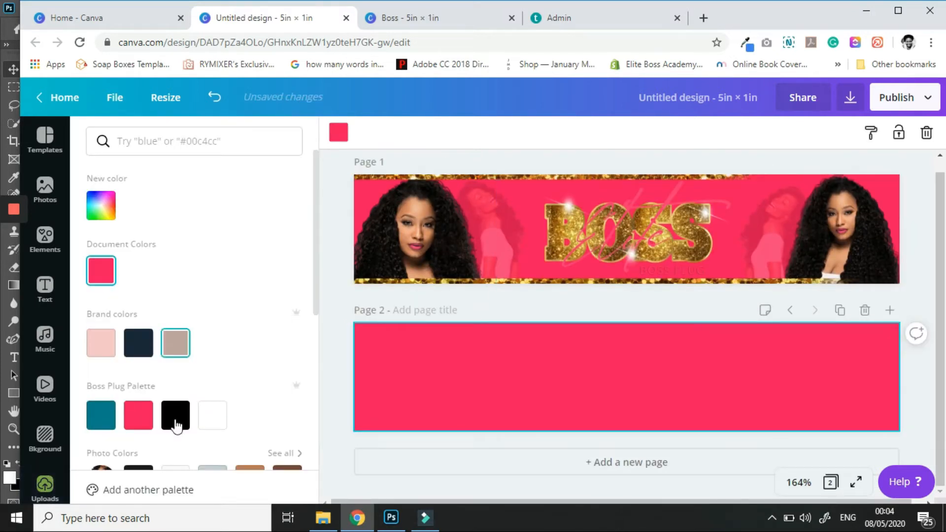
pyautogui.click(175, 415)
pyautogui.click(329, 346)
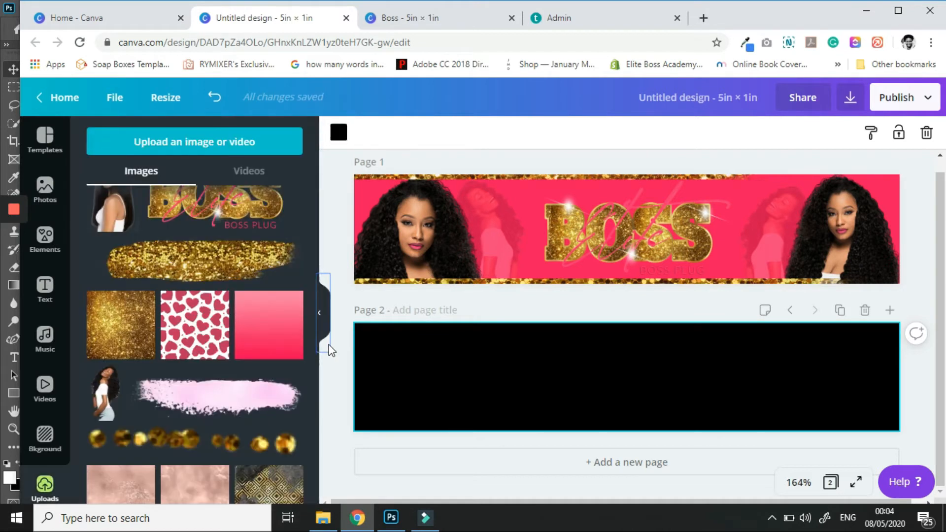
# Cover page 2 with the uploaded photo of three long-haired women and fade it until it barely shows over the black.
pyautogui.scroll(4, 127, 327)
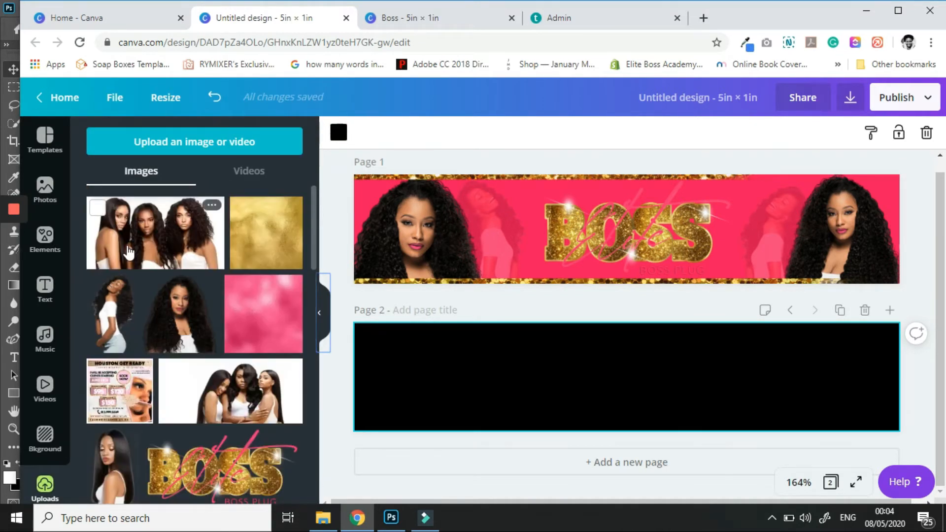
pyautogui.click(160, 226)
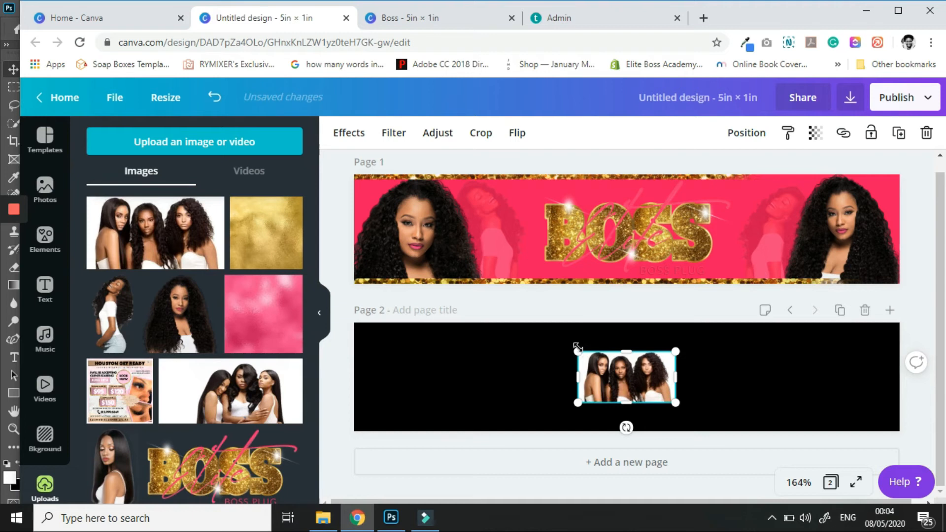
pyautogui.moveTo(577, 349); pyautogui.dragTo(288, 256)
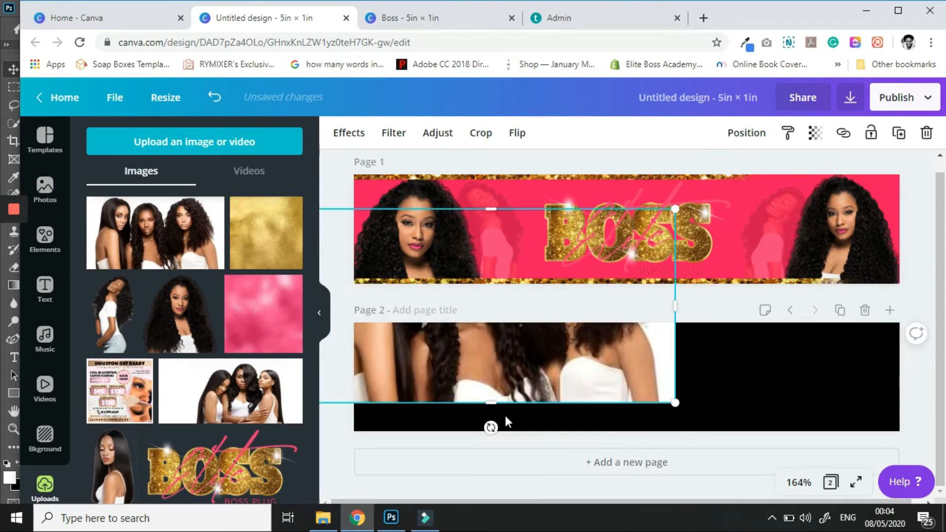
pyautogui.moveTo(507, 429); pyautogui.dragTo(532, 452)
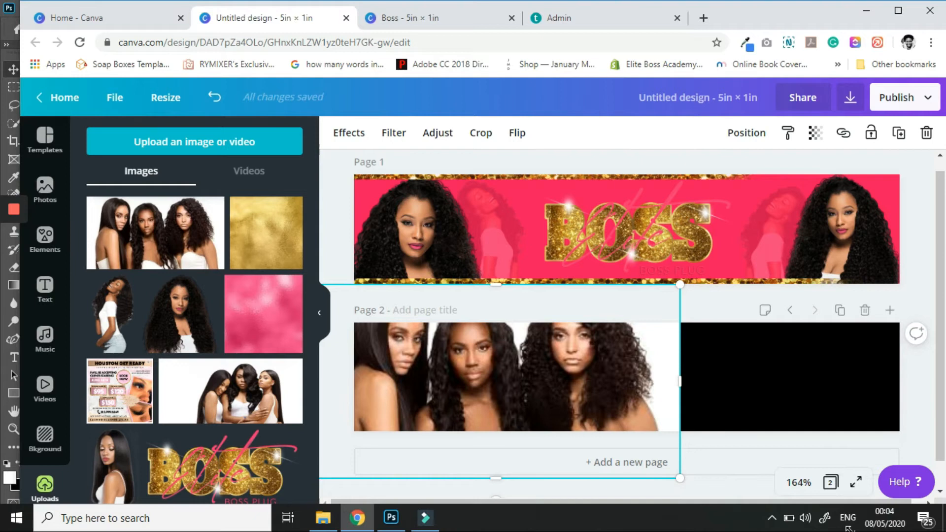
pyautogui.moveTo(680, 477); pyautogui.dragTo(940, 521)
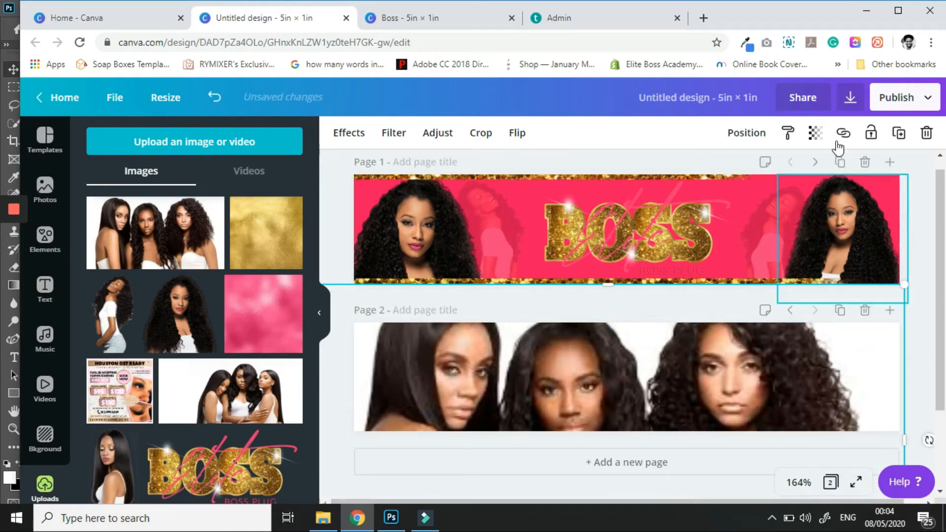
pyautogui.click(816, 133)
pyautogui.moveTo(700, 170); pyautogui.dragTo(692, 171)
# Add the uploaded gold glitter square to page 2, enlarge it and move it over the banner's left end.
pyautogui.scroll(-1, 204, 311)
pyautogui.scroll(-4, 205, 312)
pyautogui.click(102, 319)
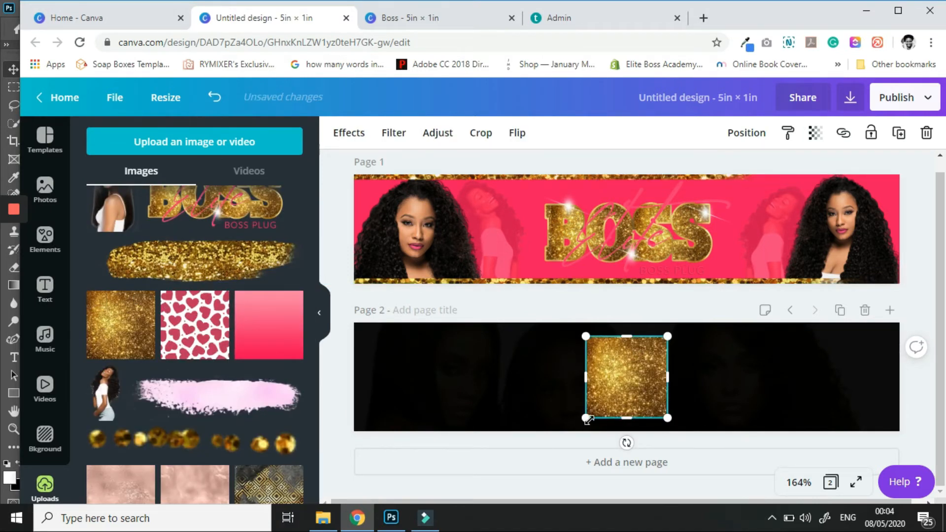
pyautogui.moveTo(494, 483); pyautogui.dragTo(510, 494)
pyautogui.moveTo(581, 396); pyautogui.dragTo(468, 407)
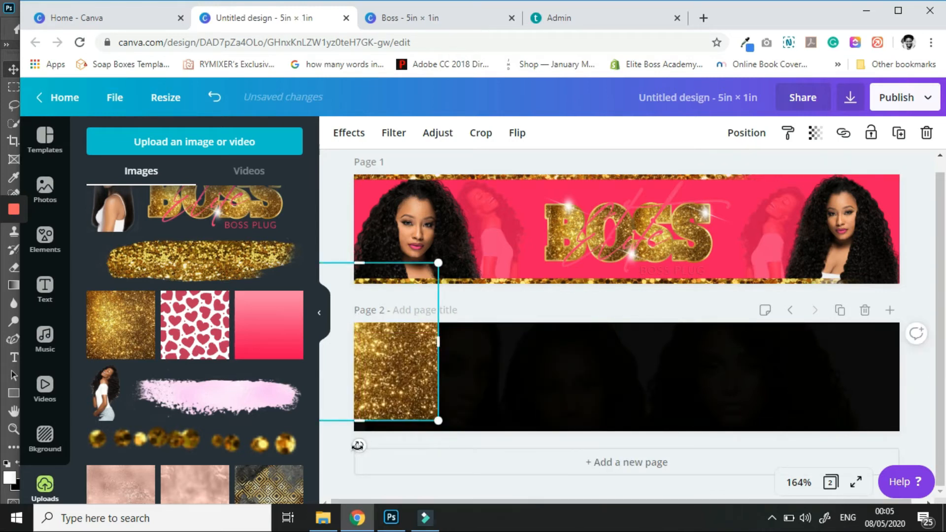
# Rotate the gold glitter square and shift it outward so its slanted edge cuts diagonally across the left corner of page 2.
pyautogui.moveTo(301, 451)
pyautogui.mouseDown()
pyautogui.moveTo(263, 460)
pyautogui.moveTo(296, 454)
pyautogui.mouseUp()
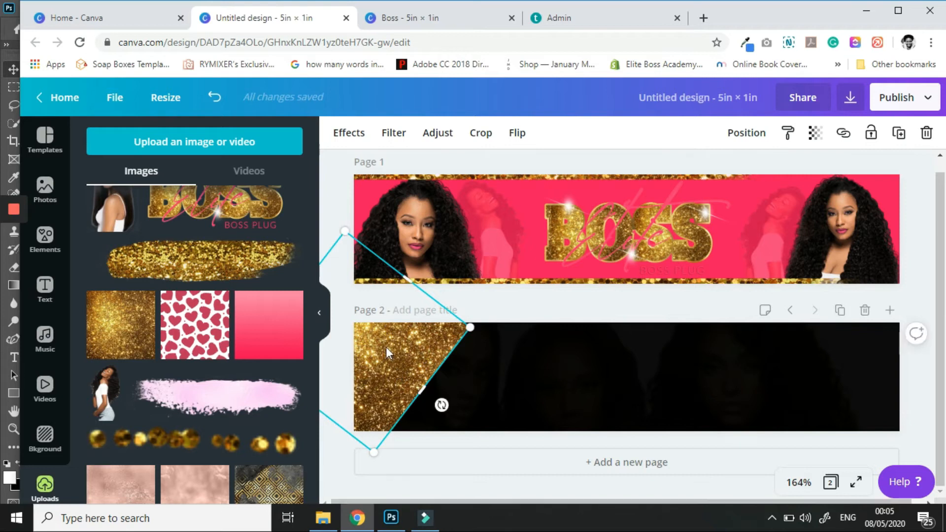
pyautogui.moveTo(374, 346); pyautogui.dragTo(383, 347)
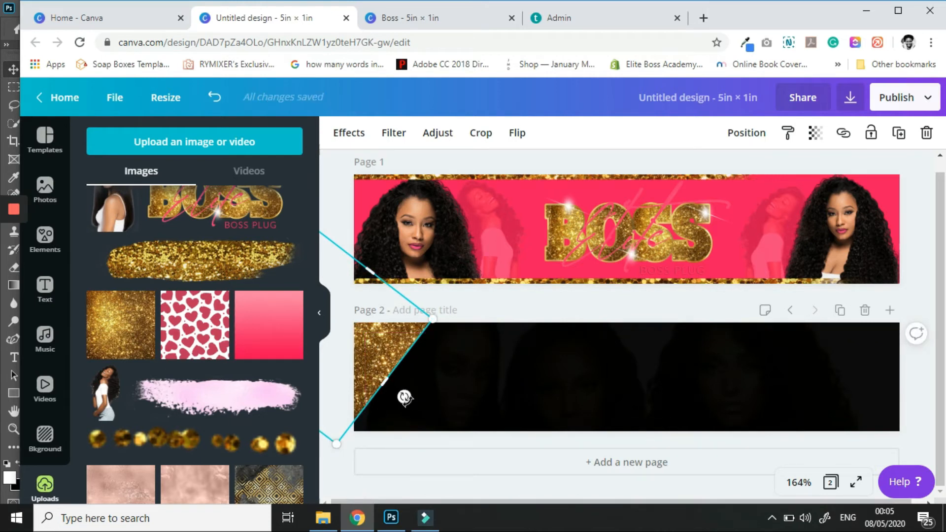
pyautogui.moveTo(405, 397)
pyautogui.mouseDown()
pyautogui.moveTo(416, 383)
pyautogui.moveTo(419, 394)
pyautogui.mouseUp()
pyautogui.click(576, 306)
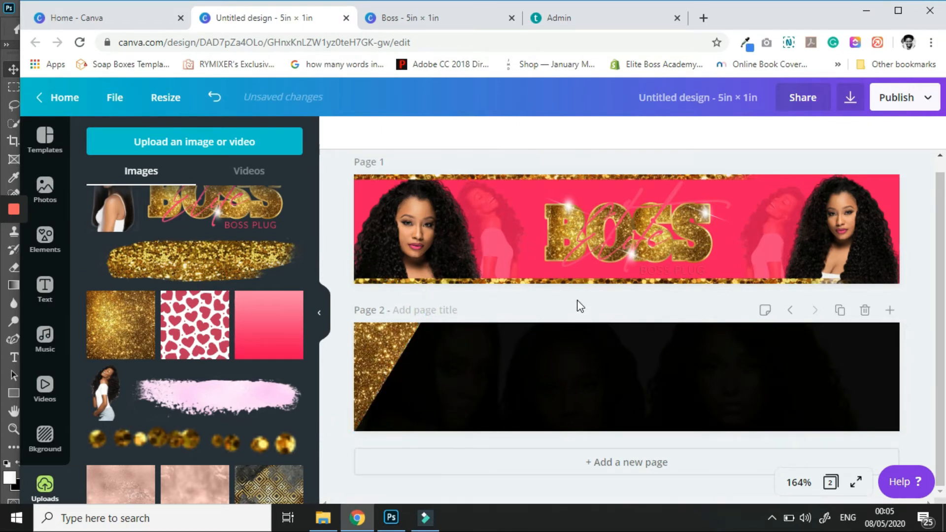
# Duplicate the slanted gold glitter square and place the copy over the lower-right corner of page 2.
pyautogui.scroll(5, 155, 308)
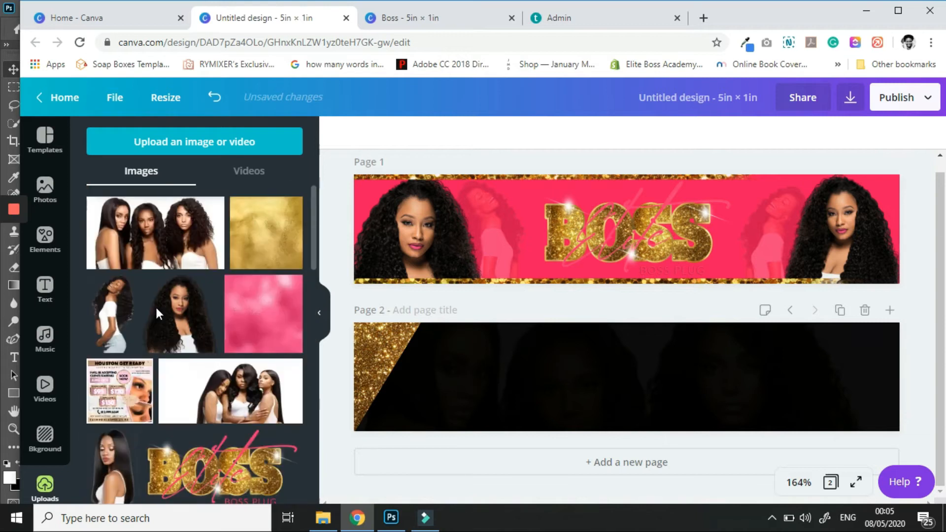
pyautogui.click(371, 364)
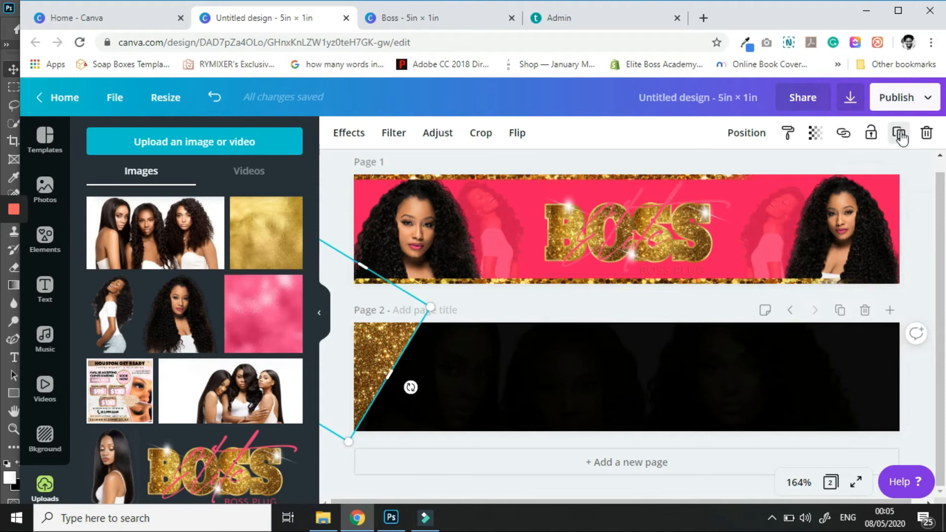
pyautogui.click(899, 132)
pyautogui.moveTo(374, 335); pyautogui.dragTo(901, 389)
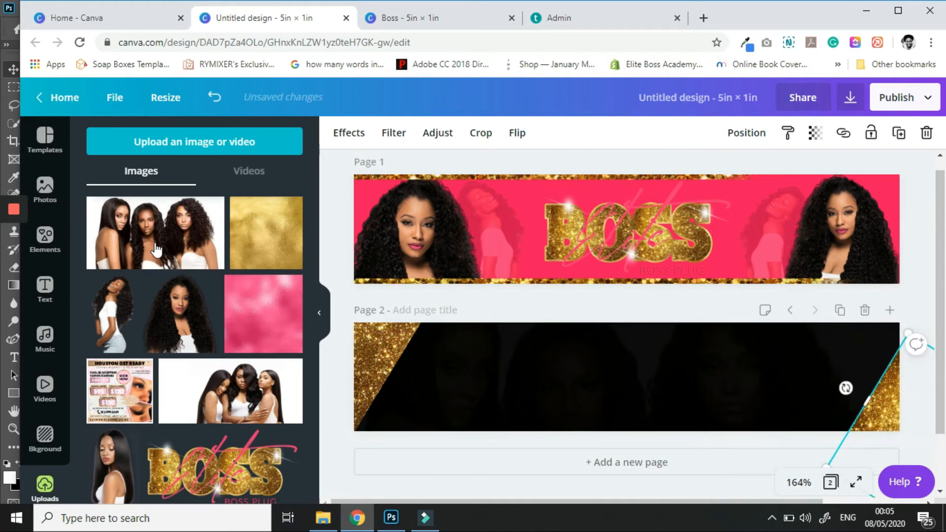
# Add a plain square shape to page 2, enlarge it beyond the banner height and move it over the left end.
pyautogui.click(44, 242)
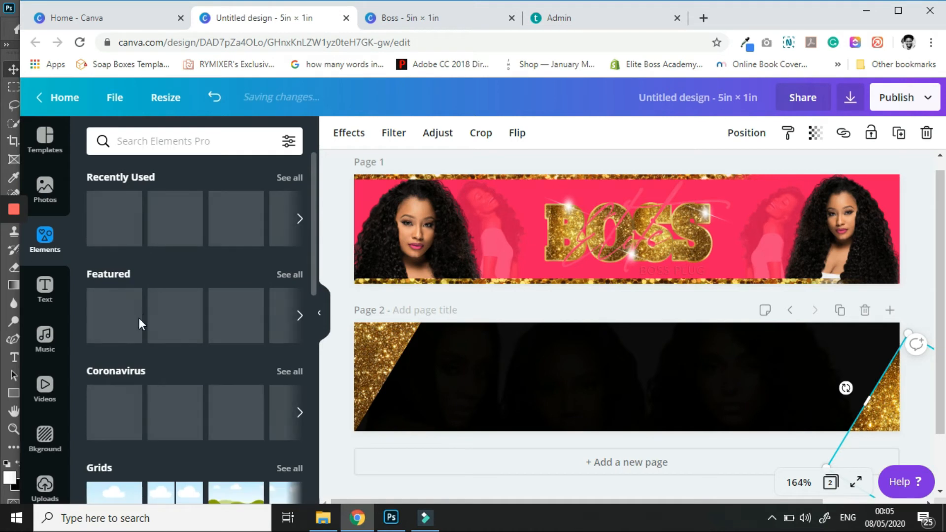
pyautogui.click(122, 237)
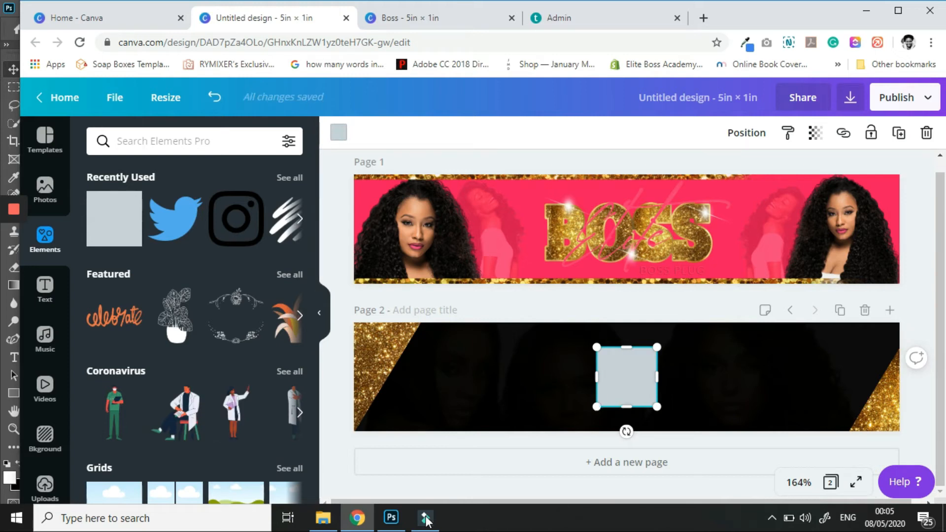
pyautogui.moveTo(597, 406); pyautogui.dragTo(461, 496)
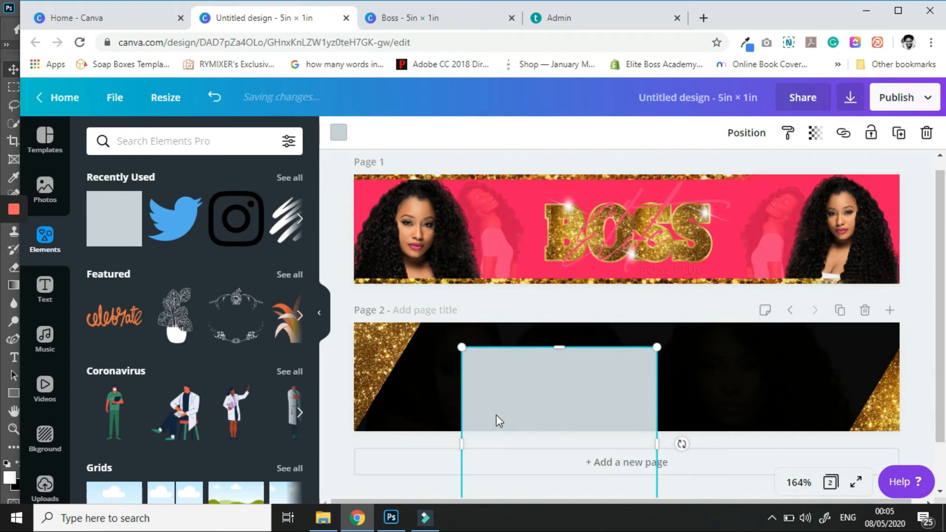
pyautogui.moveTo(493, 420); pyautogui.dragTo(241, 326)
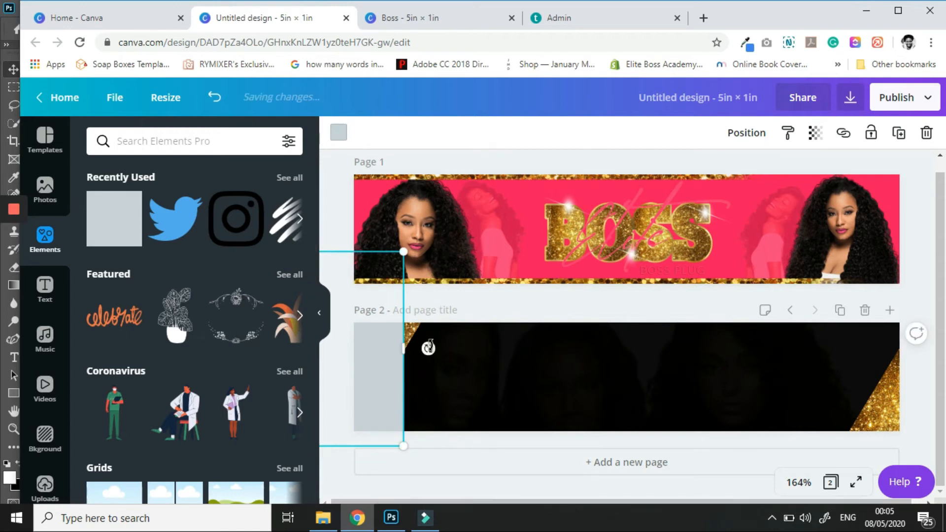
# Rotate the plain square parallel to the left gold edge and position it so only a thin diagonal glitter strip remains.
pyautogui.moveTo(442, 399)
pyautogui.mouseDown()
pyautogui.moveTo(442, 436)
pyautogui.moveTo(442, 416)
pyautogui.mouseUp()
pyautogui.moveTo(395, 364); pyautogui.dragTo(370, 364)
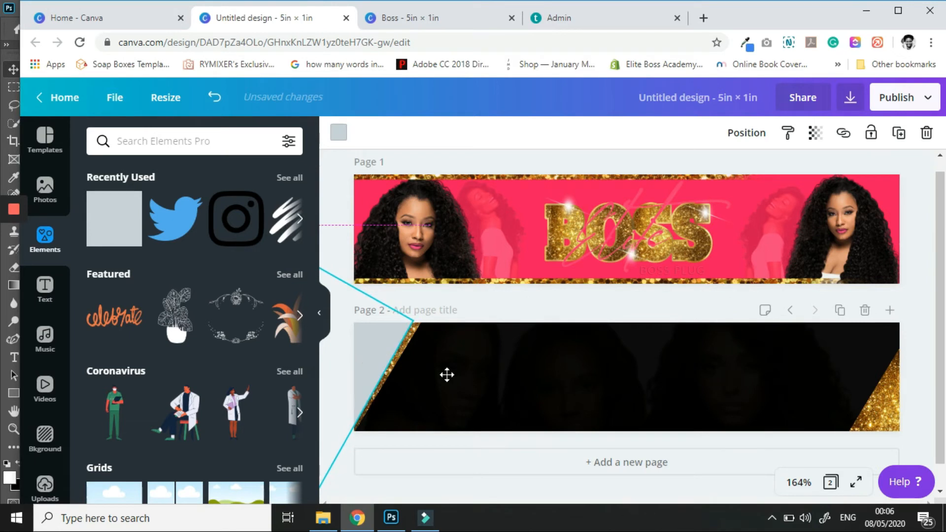
pyautogui.moveTo(387, 418); pyautogui.dragTo(383, 419)
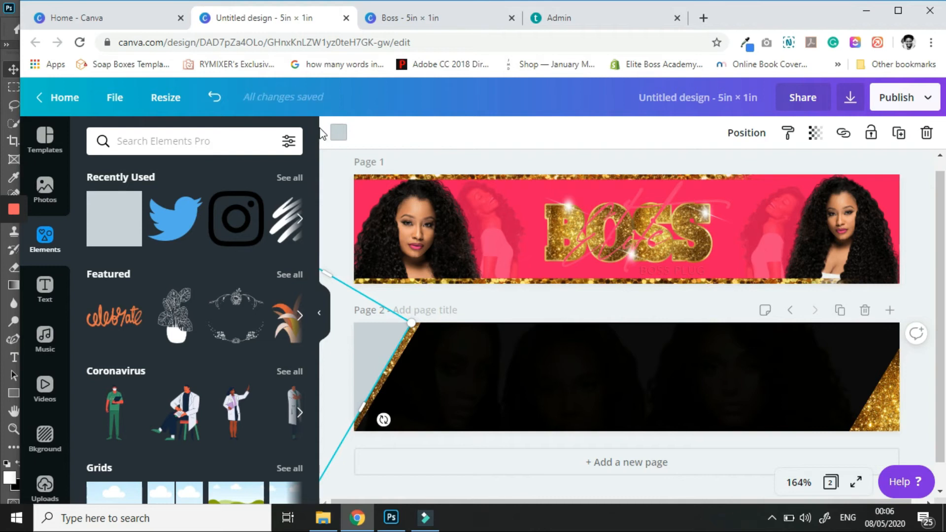
# Recolour the slanted square on the left end of page 2 to the document's pink-red #ff125e.
pyautogui.click(340, 133)
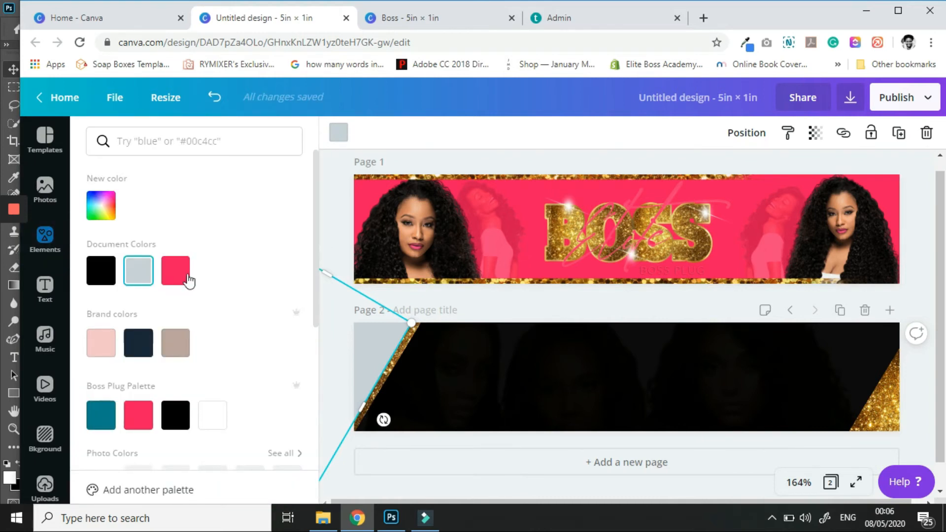
pyautogui.click(176, 271)
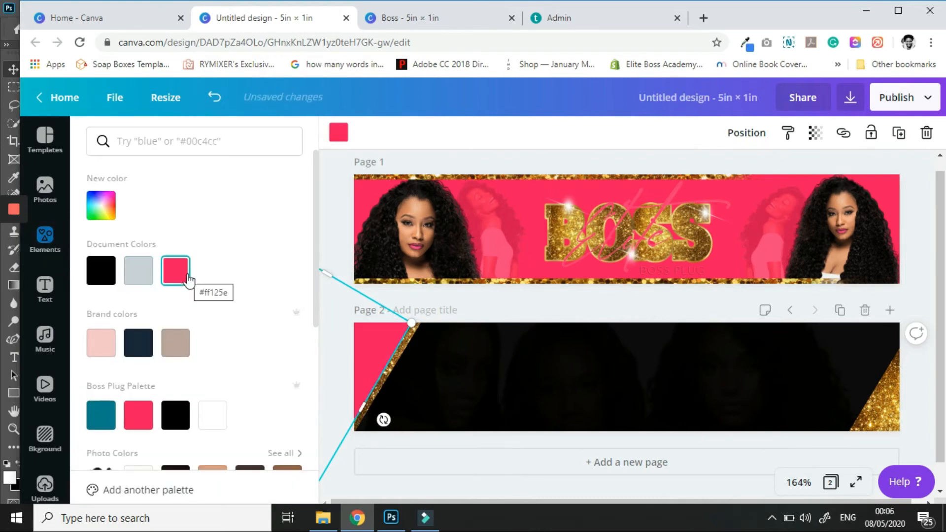
pyautogui.click(542, 300)
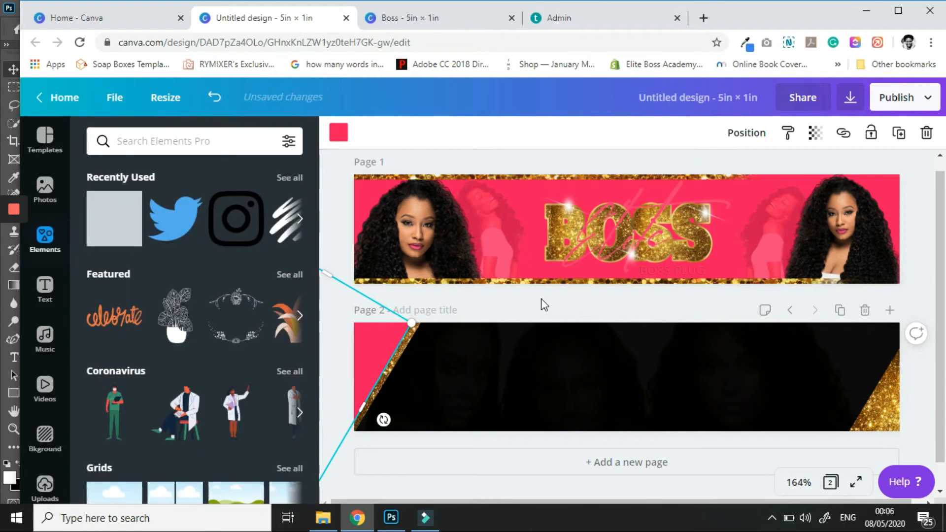
# Duplicate the pink-red square and place the copy over the right glitter corner, leaving a thin diagonal gold strip.
pyautogui.click(898, 138)
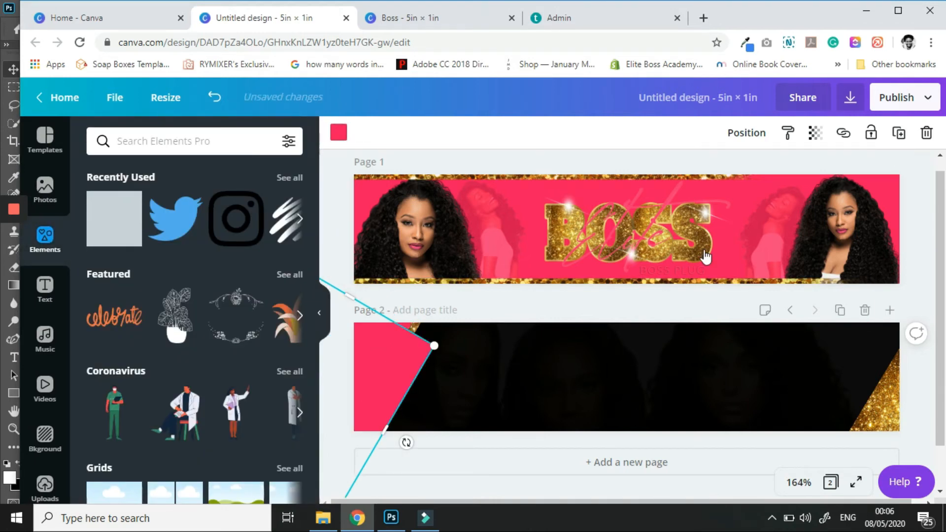
pyautogui.moveTo(843, 380); pyautogui.dragTo(741, 400)
pyautogui.moveTo(899, 425); pyautogui.dragTo(917, 437)
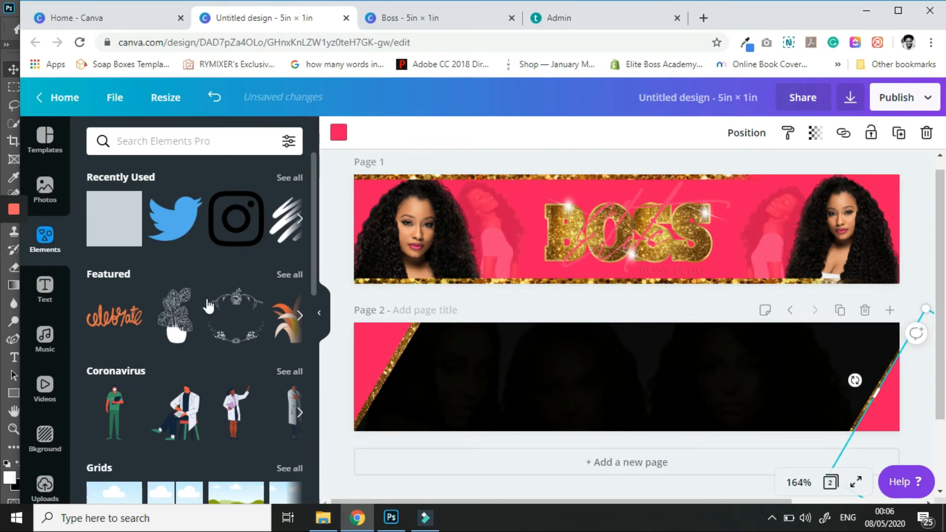
# Add the uploaded gold BOSS logo to page 2, enlarge it to nearly the banner height and centre it.
pyautogui.click(45, 483)
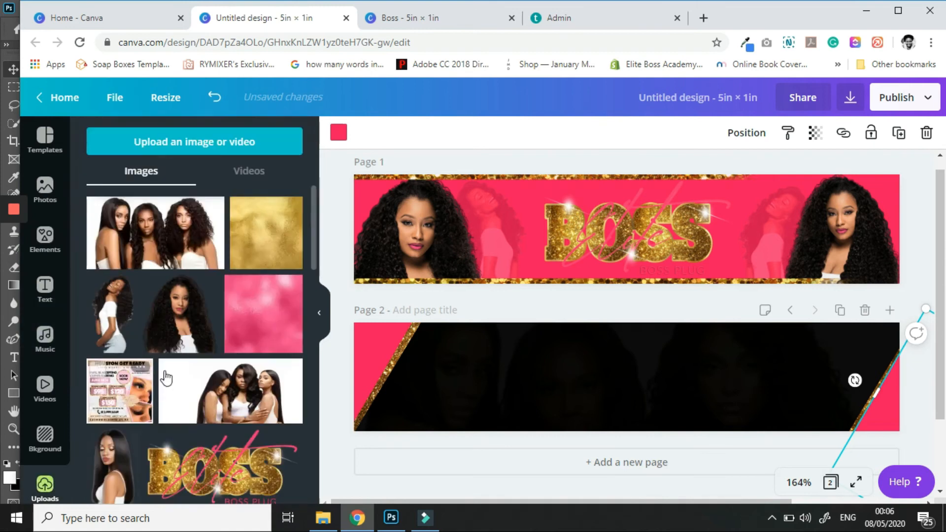
pyautogui.click(212, 468)
pyautogui.moveTo(552, 415); pyautogui.dragTo(518, 427)
pyautogui.moveTo(577, 406); pyautogui.dragTo(614, 389)
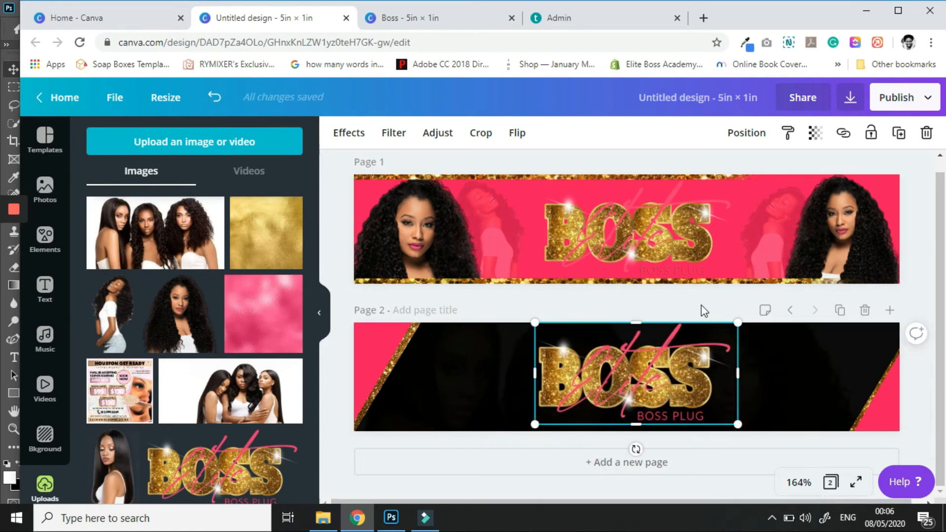
pyautogui.click(702, 301)
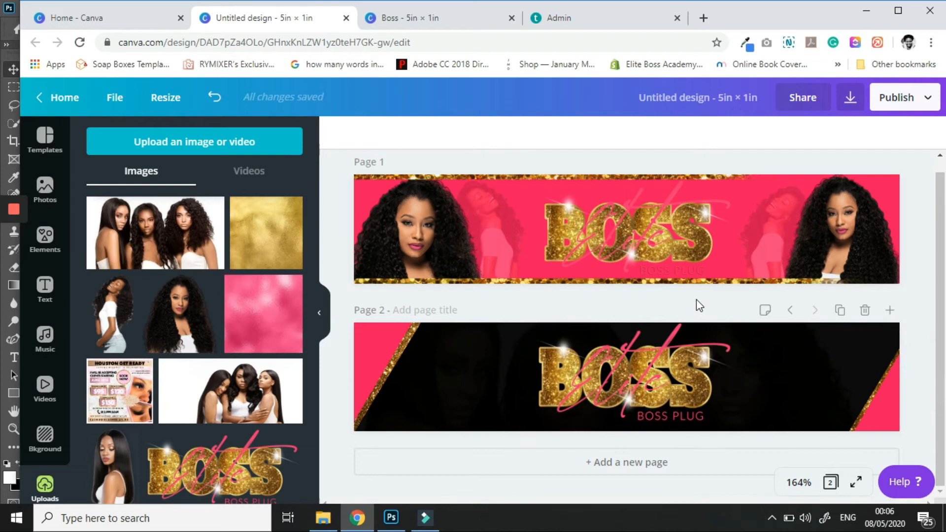
# Add a third page and place the uploaded straight-haired woman left of its centre, enlarged to about 0.9 × 1.3 in.
pyautogui.click(617, 468)
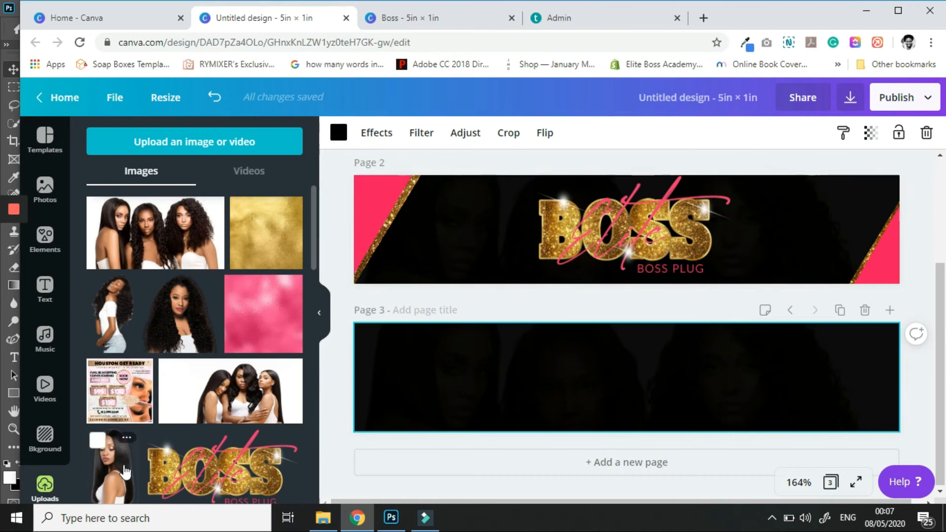
pyautogui.click(123, 473)
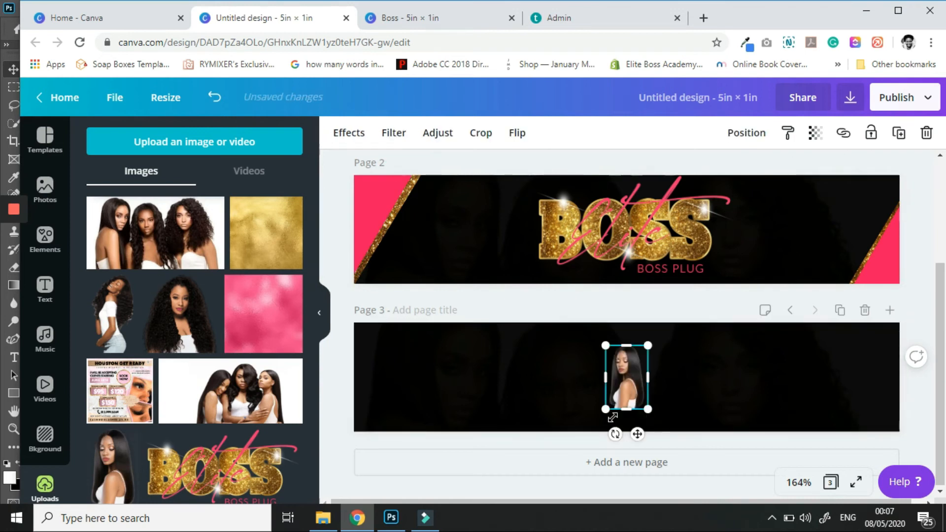
pyautogui.moveTo(550, 473); pyautogui.dragTo(553, 487)
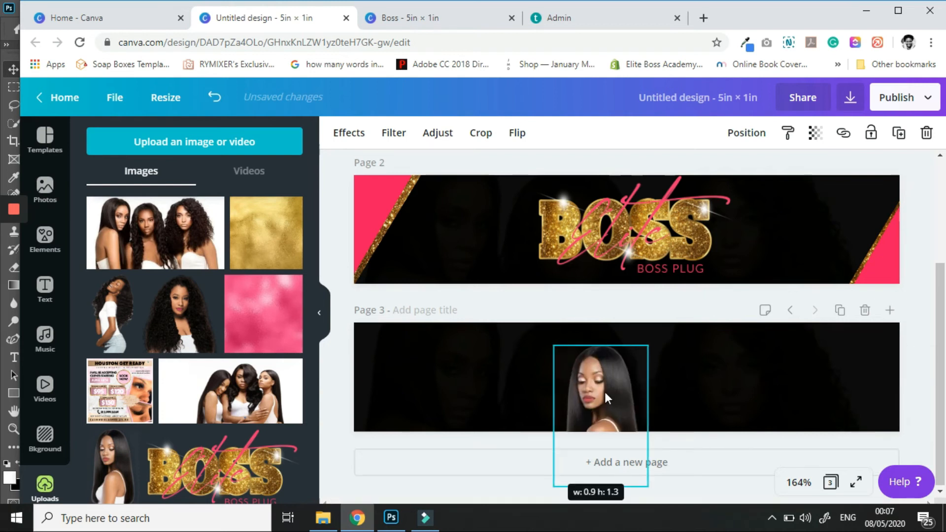
pyautogui.moveTo(575, 386); pyautogui.dragTo(541, 383)
# Add the uploaded gold BOSS logo to page 3, enlarge it slightly and place it just right of the woman.
pyautogui.click(193, 472)
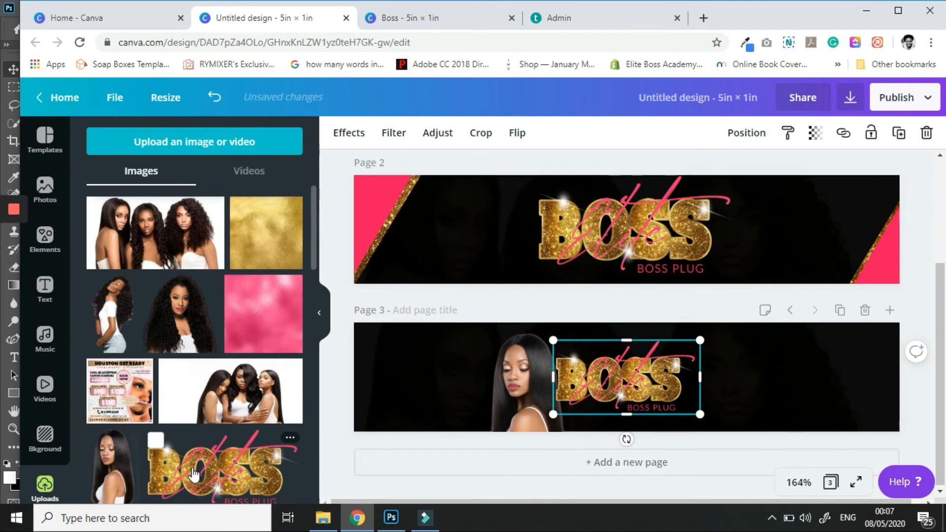
pyautogui.moveTo(600, 381); pyautogui.dragTo(595, 382)
pyautogui.moveTo(707, 346); pyautogui.dragTo(719, 343)
pyautogui.click(534, 297)
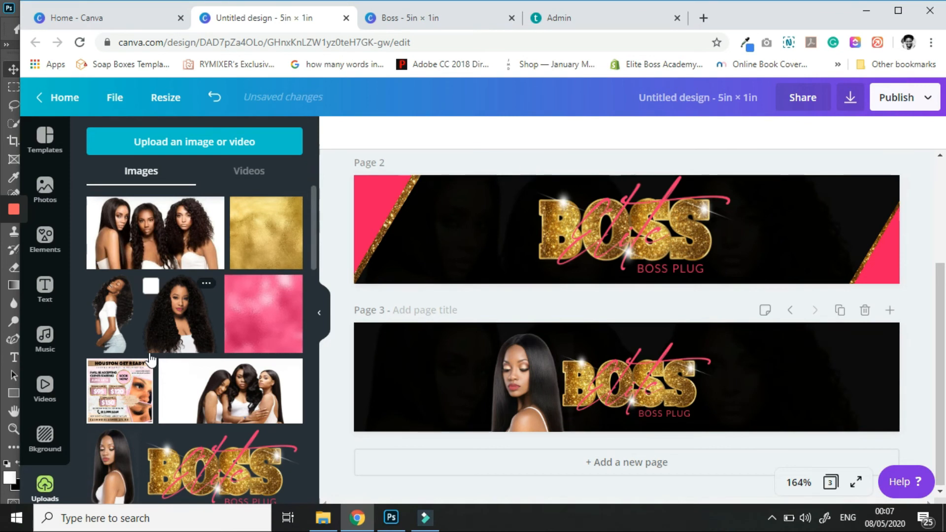
# Add the uploaded gold glitter texture to page 3 at 5 in wide, leaving thin strips of it and a duplicate along the top and bottom edges.
pyautogui.scroll(-6, 150, 359)
pyautogui.click(129, 337)
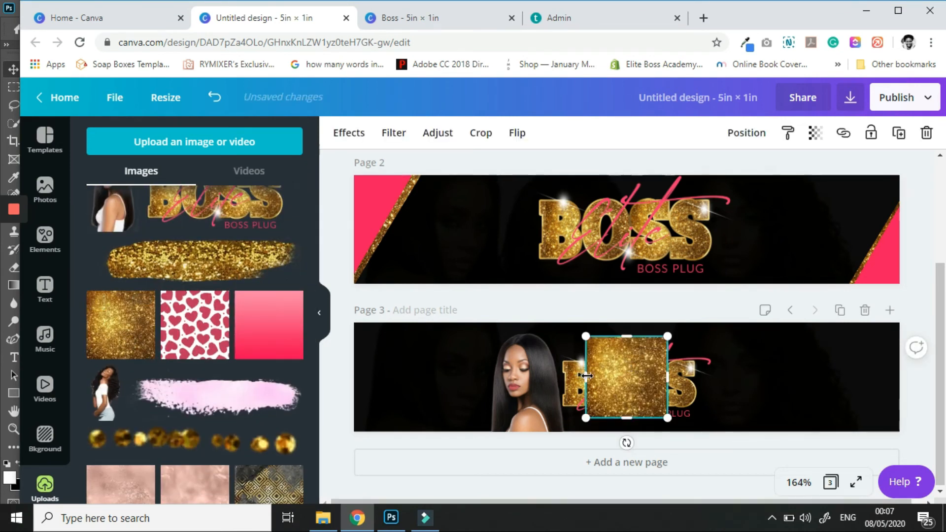
pyautogui.moveTo(364, 359); pyautogui.dragTo(354, 361)
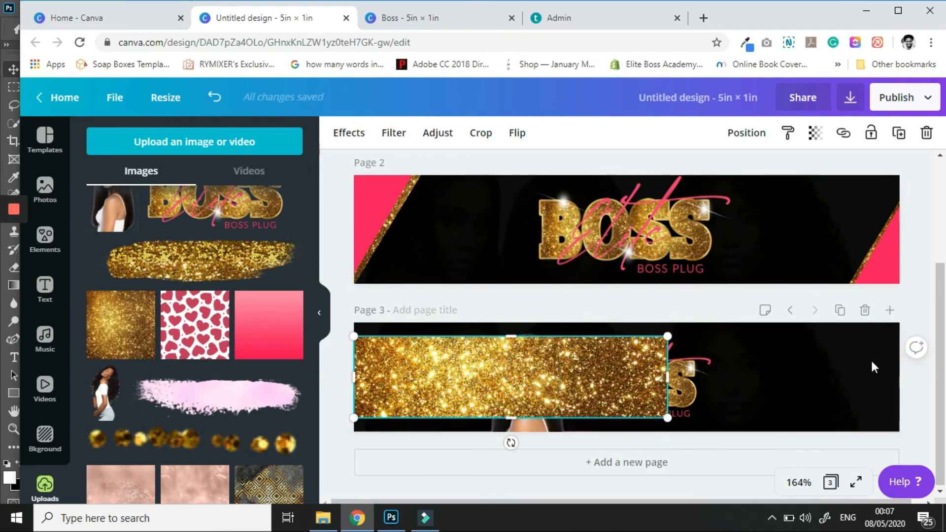
pyautogui.moveTo(667, 376); pyautogui.dragTo(900, 361)
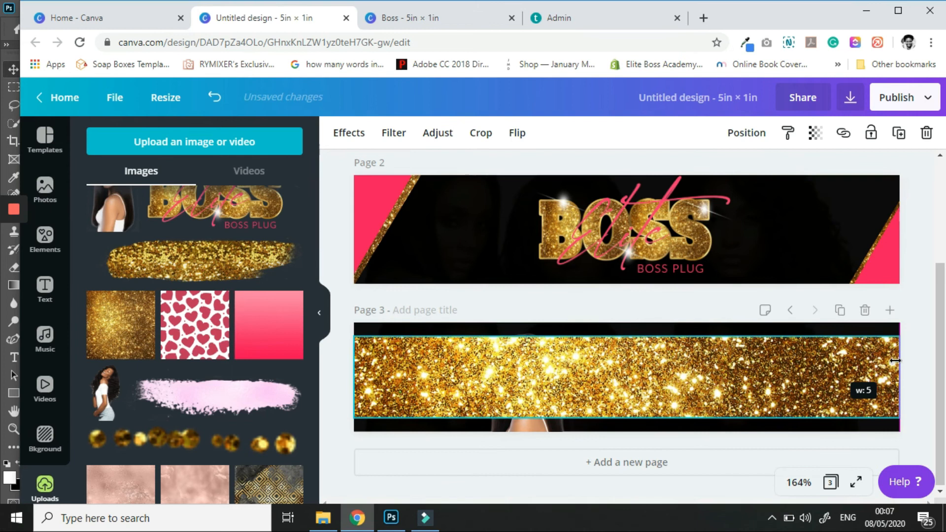
pyautogui.moveTo(626, 331); pyautogui.dragTo(625, 304)
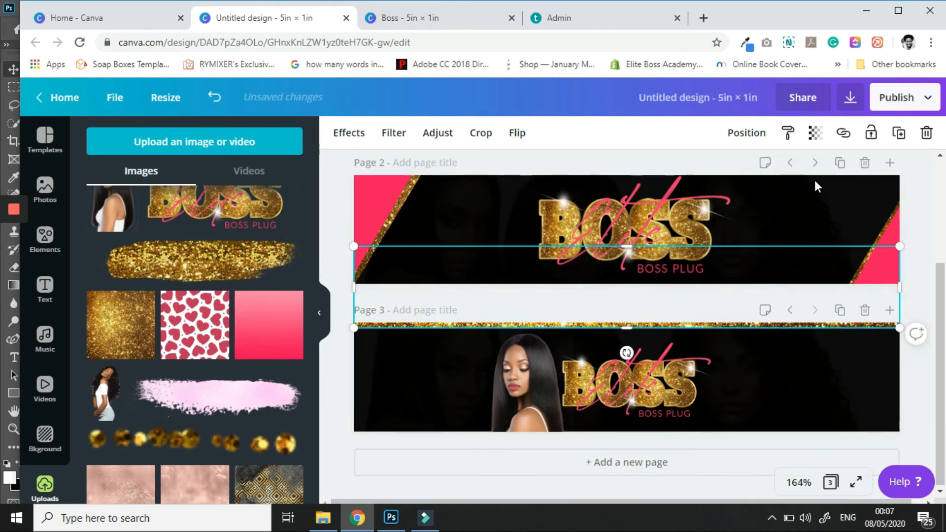
pyautogui.click(899, 132)
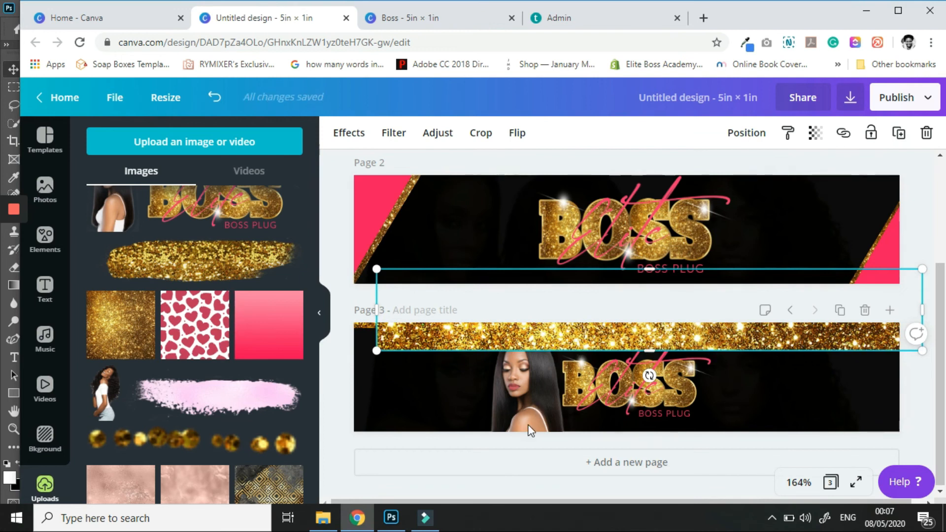
pyautogui.moveTo(522, 439); pyautogui.dragTo(562, 484)
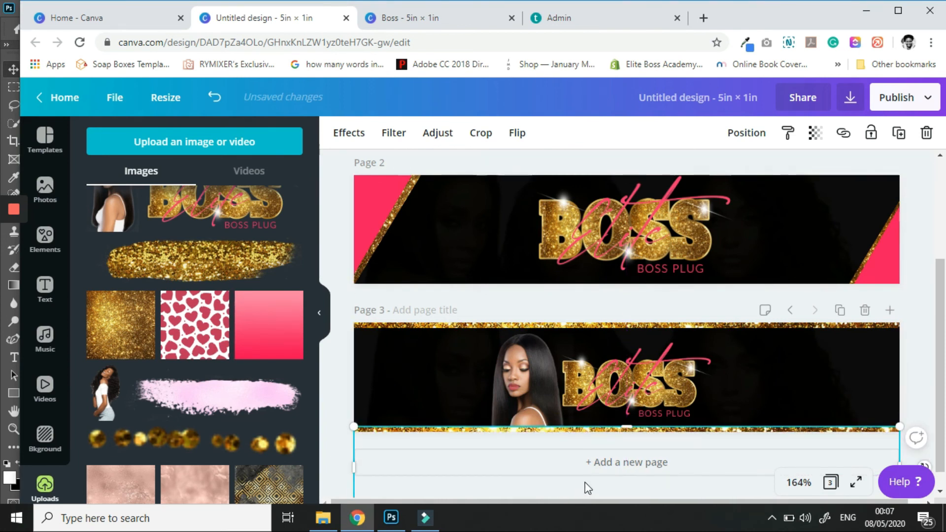
# Add a square to page 3, stretch it to the full page width and move it up over the upper glitter strip.
pyautogui.click(58, 251)
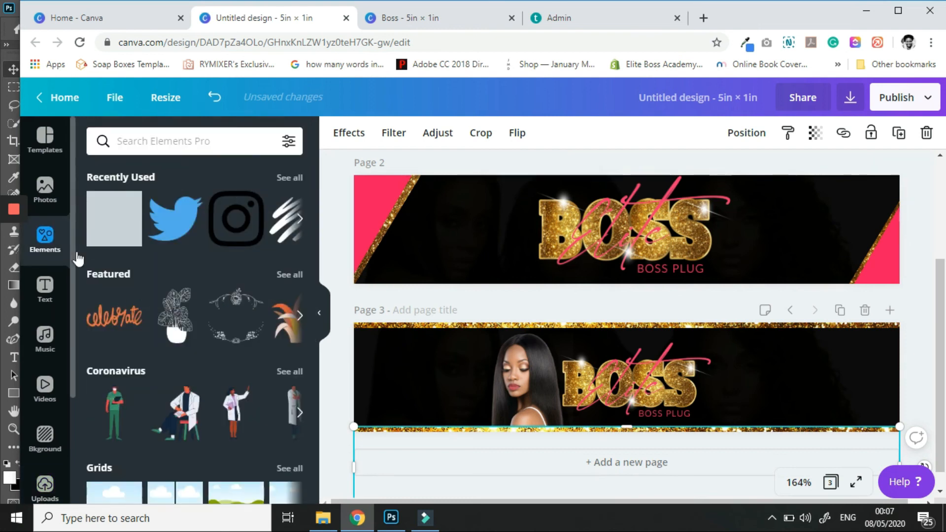
pyautogui.click(106, 215)
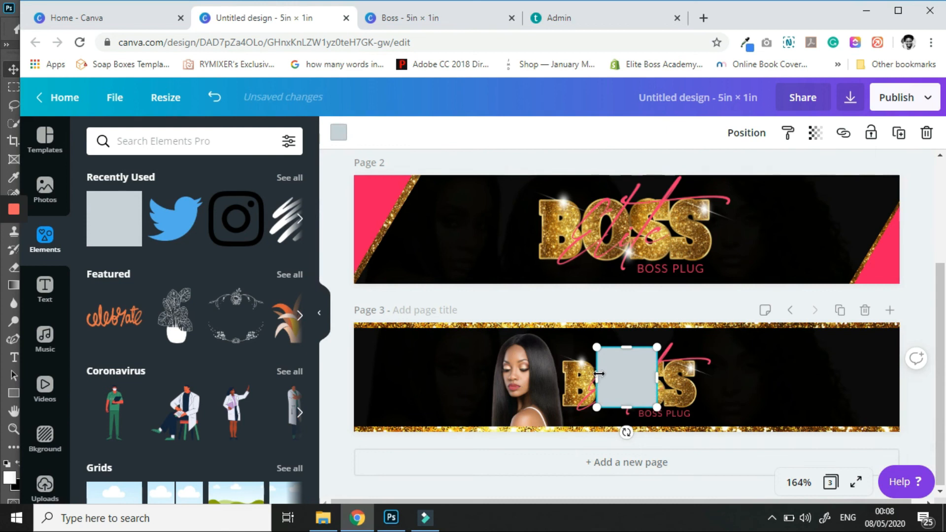
pyautogui.moveTo(359, 382); pyautogui.dragTo(354, 377)
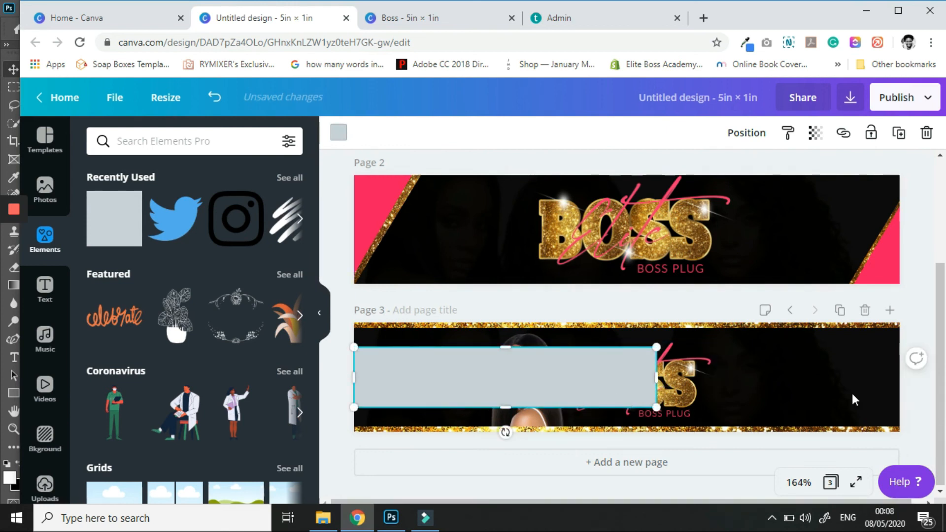
pyautogui.moveTo(656, 377); pyautogui.dragTo(904, 388)
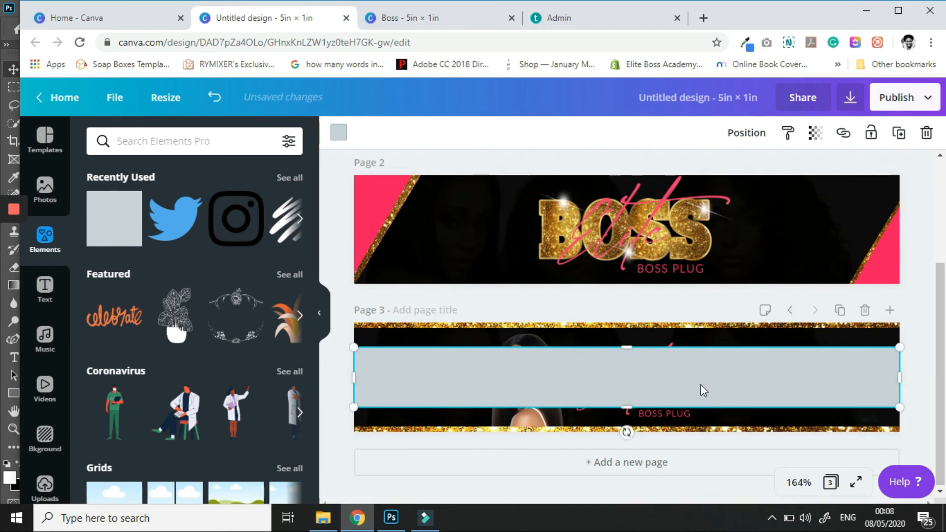
pyautogui.moveTo(699, 327); pyautogui.dragTo(699, 313)
# Send the grey bar behind the upper glitter strip, nudge it up to leave a thin line, and recolour it pink-red.
pyautogui.click(747, 133)
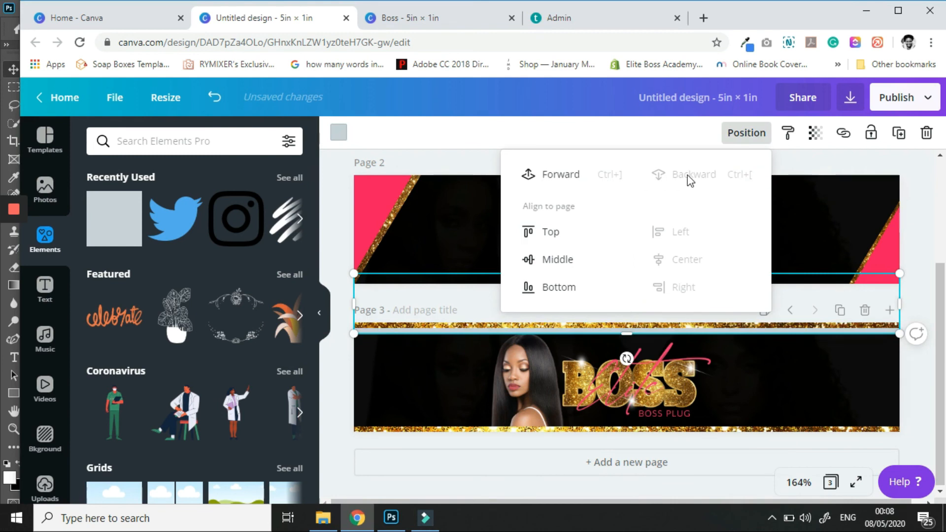
pyautogui.click(916, 377)
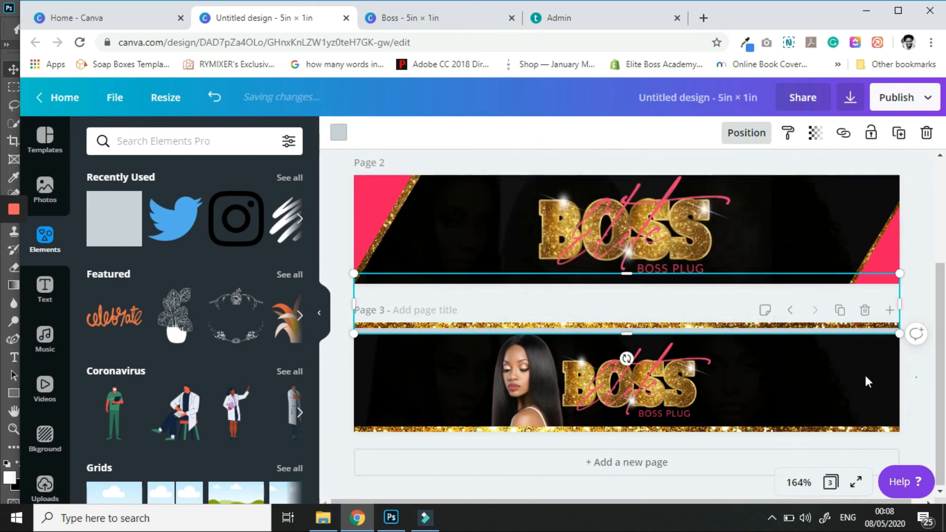
pyautogui.click(684, 330)
pyautogui.press('Up')
pyautogui.press('Up')
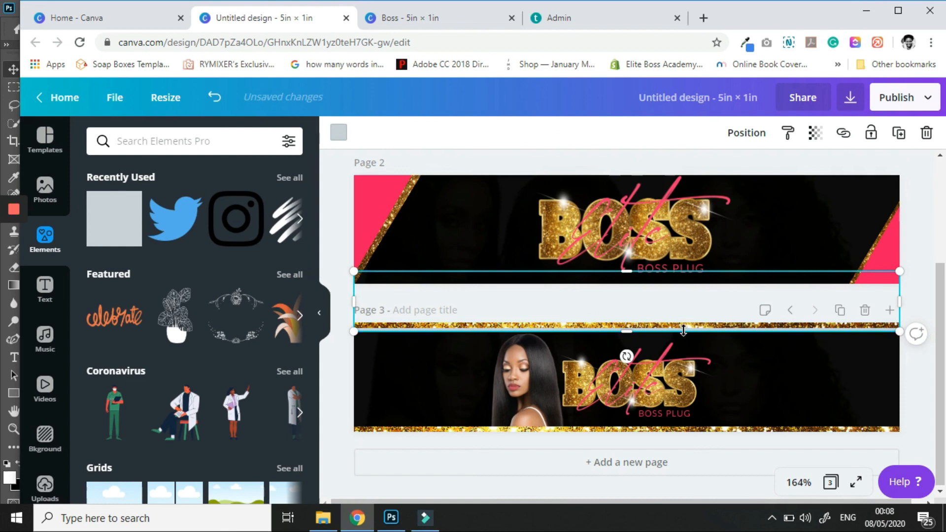
pyautogui.click(339, 133)
pyautogui.click(175, 269)
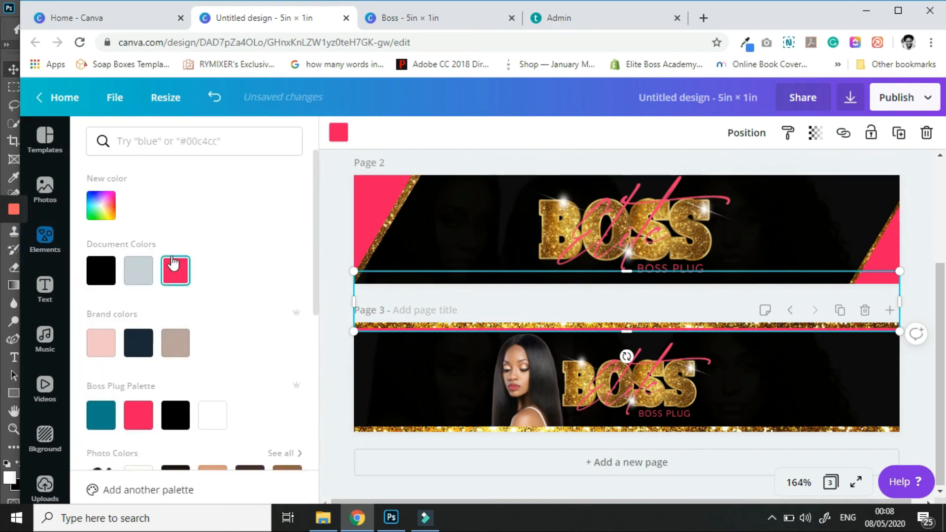
# Duplicate the pink-red bar and place the copy behind the lower glitter strip, leaving a thin line above it.
pyautogui.click(898, 133)
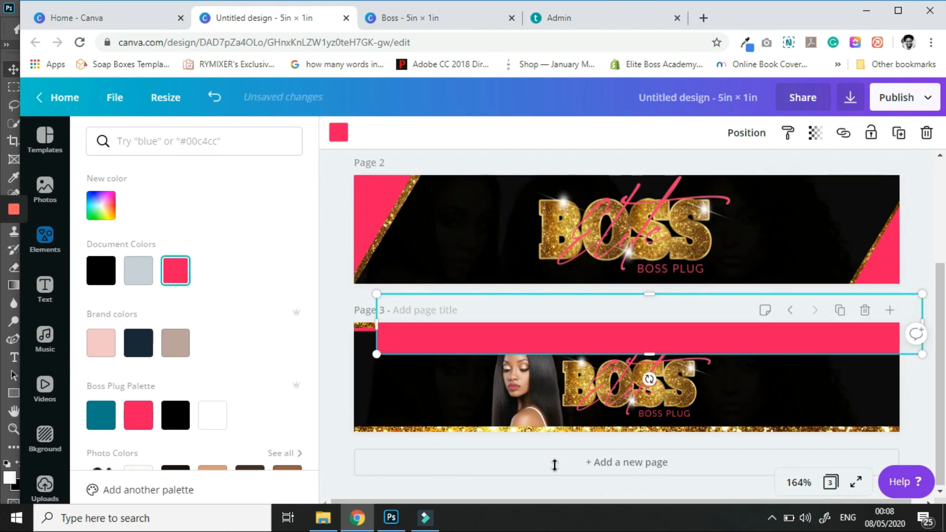
pyautogui.moveTo(553, 473); pyautogui.dragTo(580, 469)
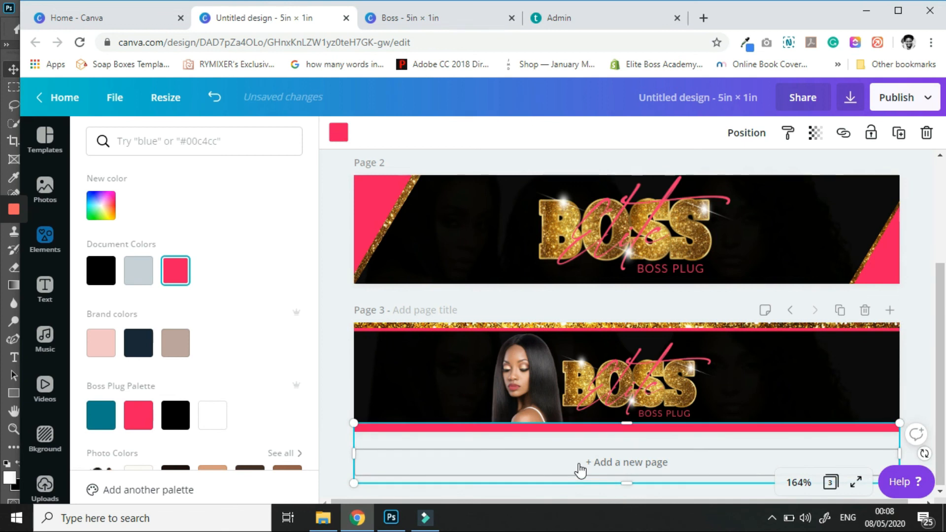
pyautogui.click(746, 135)
pyautogui.click(685, 183)
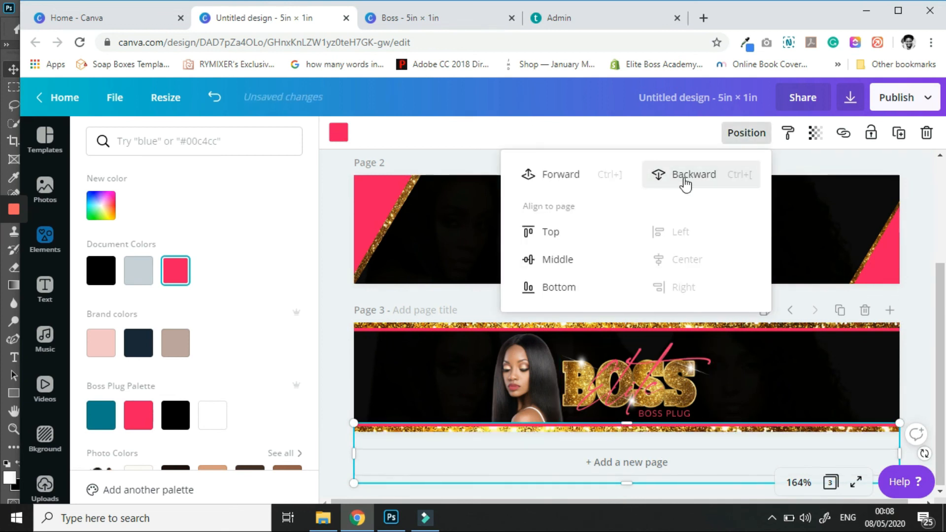
pyautogui.click(929, 331)
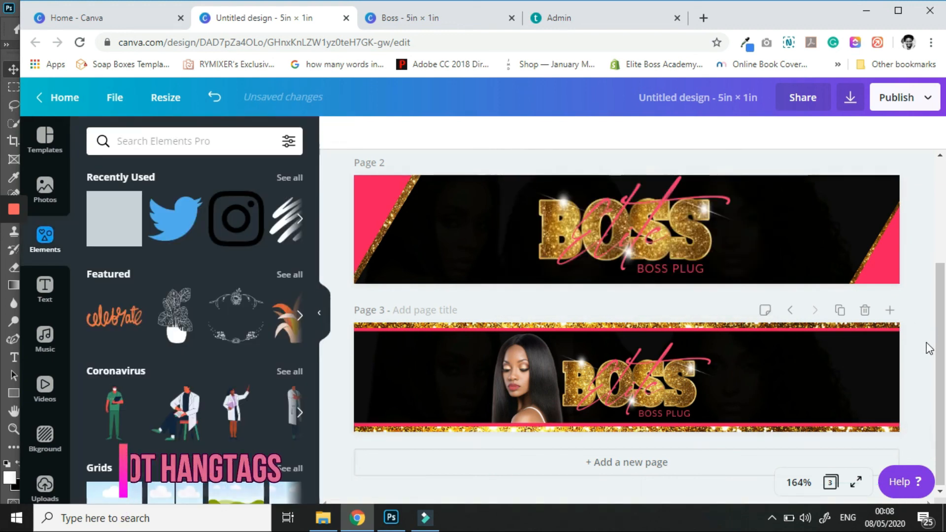
pyautogui.scroll(3, 929, 348)
pyautogui.scroll(-3, 929, 348)
pyautogui.scroll(3, 929, 348)
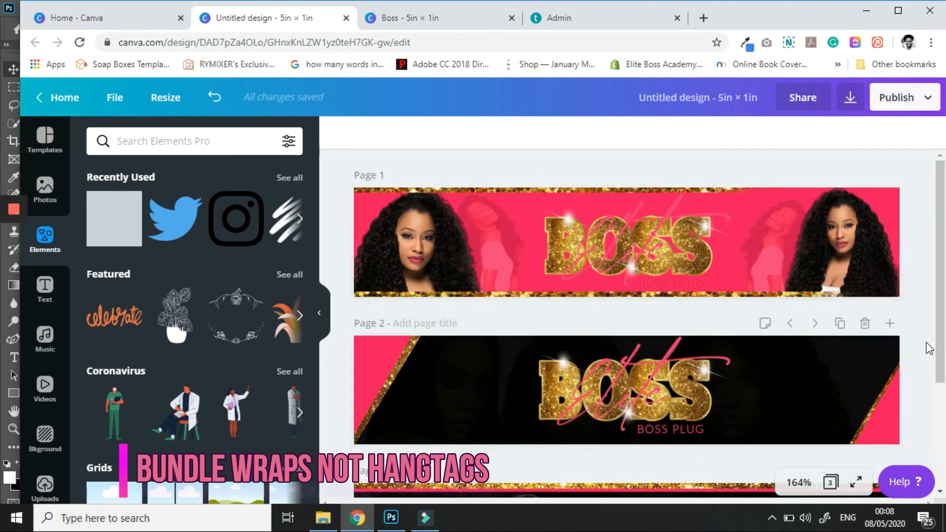